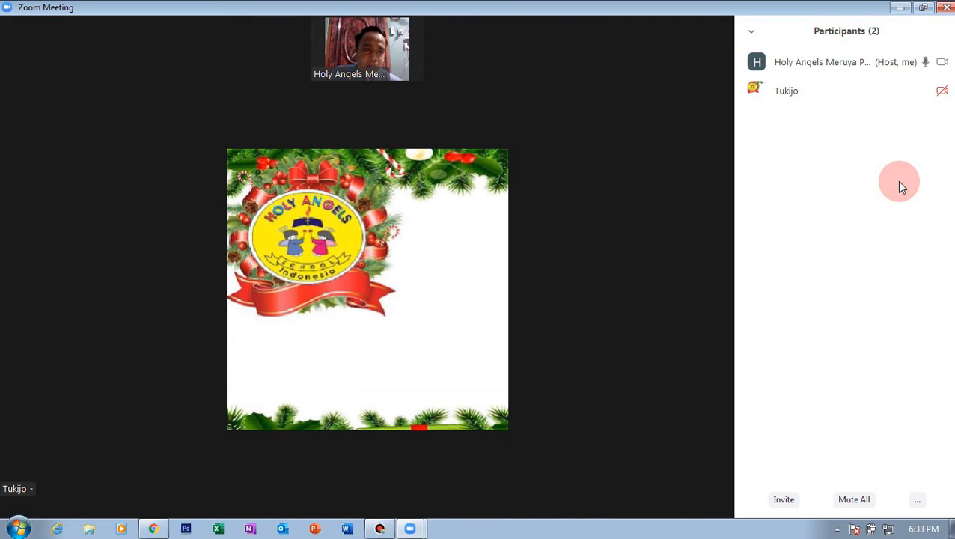
Step: Examine the host's management options for the other participant, such as Make Host and Put in Waiting Room
mouse_move(925, 100)
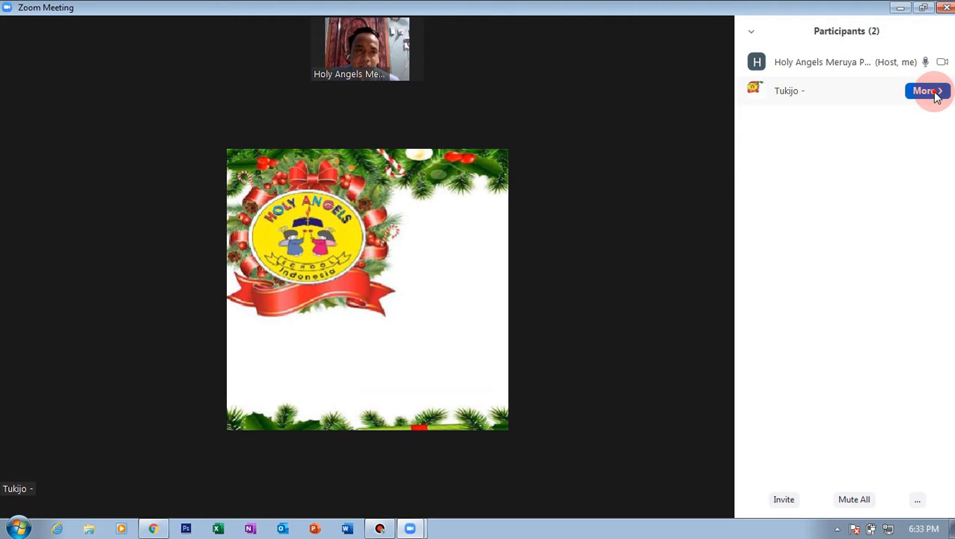
left_click(937, 97)
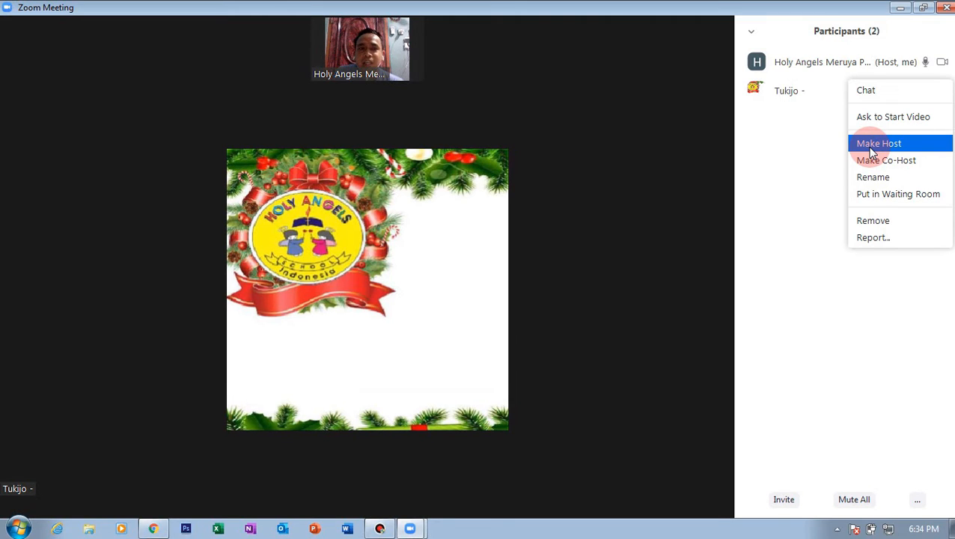
left_click(815, 152)
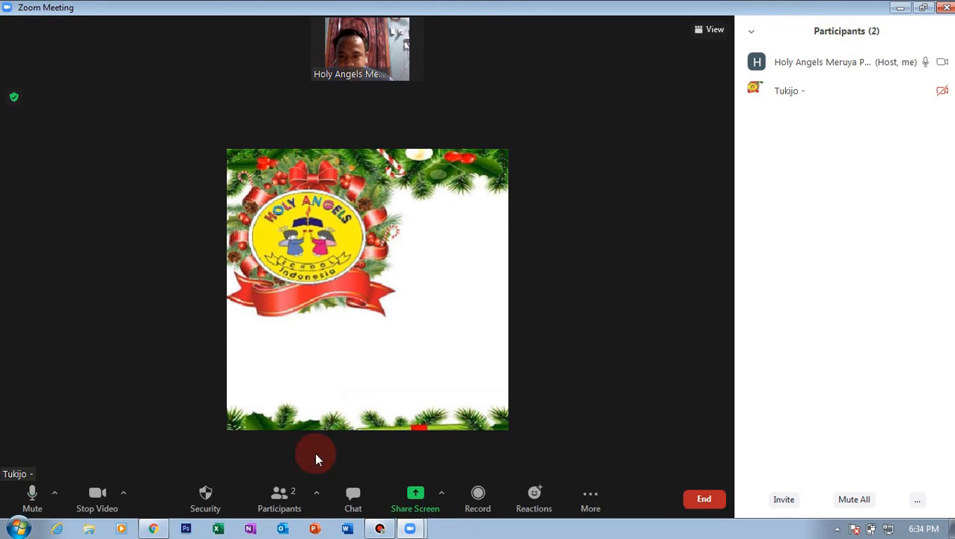
Step: Examine the microphone, speaker and other audio options available for the meeting
mouse_move(175, 491)
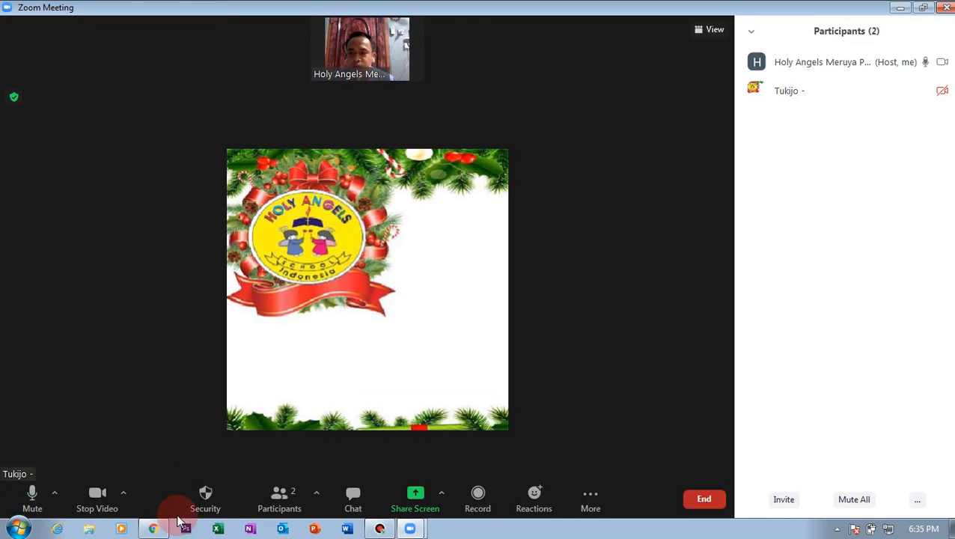
left_click(55, 494)
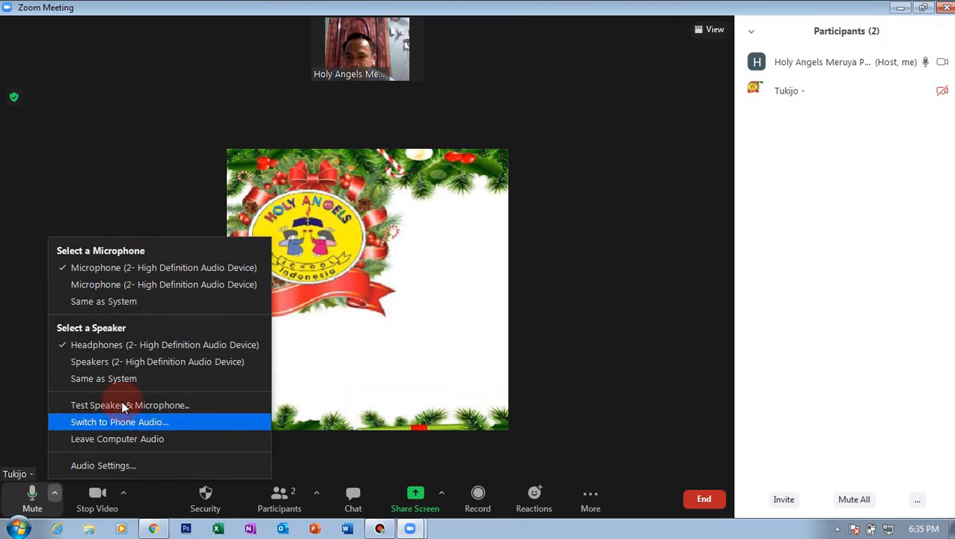
left_click(17, 394)
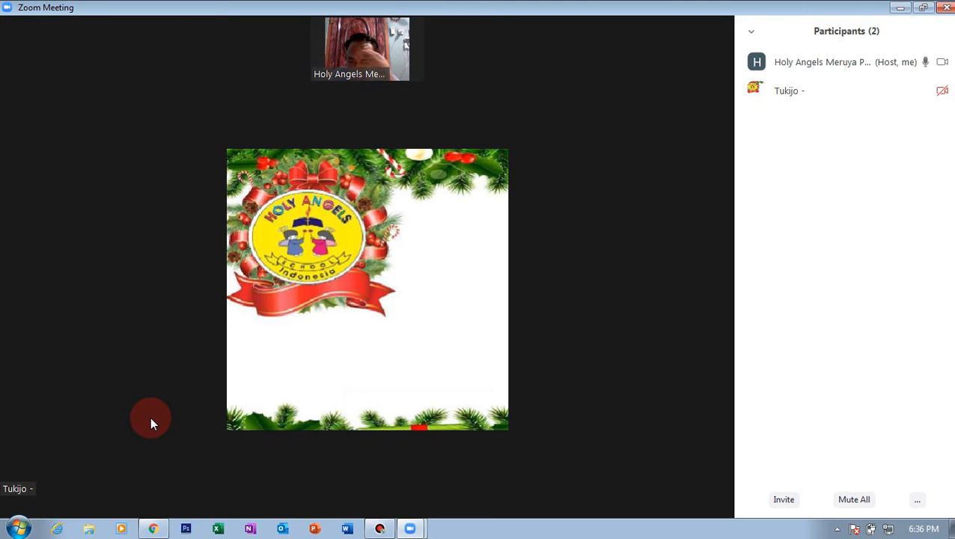
Step: Open the camera's virtual background settings and reposition the settings window over the meeting
left_click(120, 492)
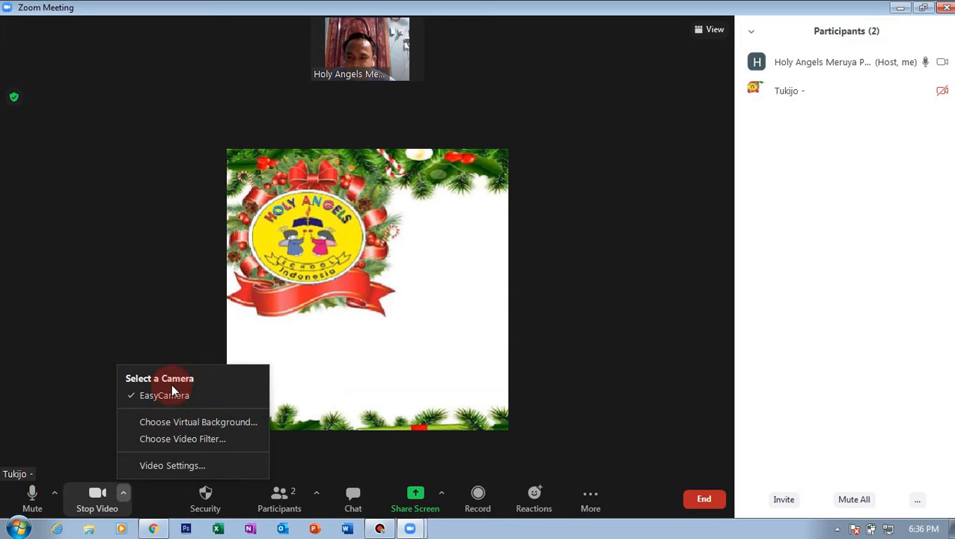
left_click(188, 423)
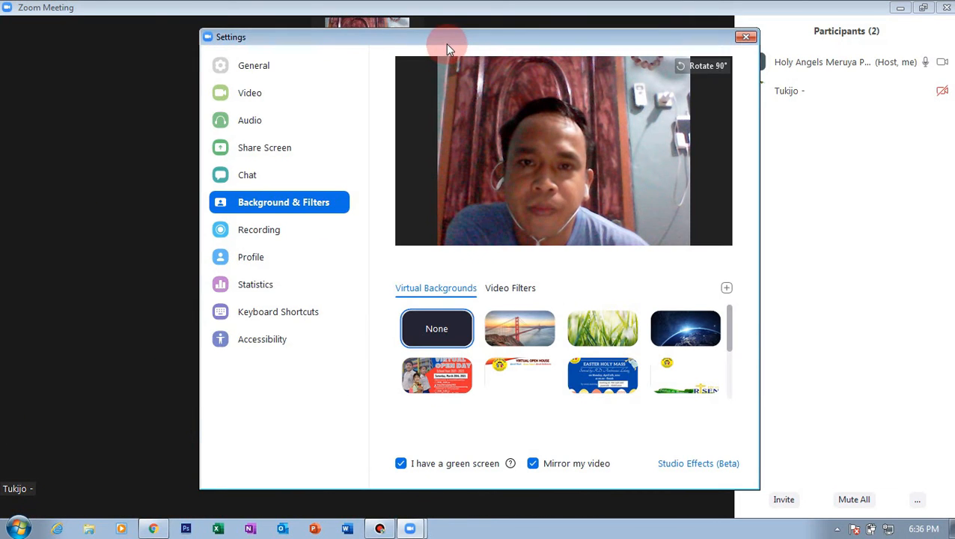
left_click_drag(445, 41, 392, 42)
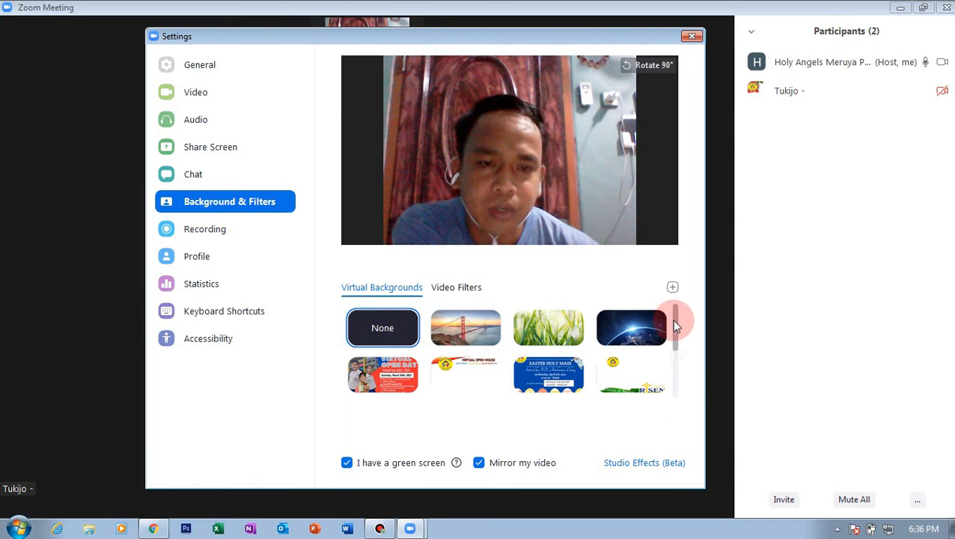
mouse_move(673, 326)
left_mouse_down()
mouse_move(673, 364)
mouse_move(674, 311)
left_mouse_up()
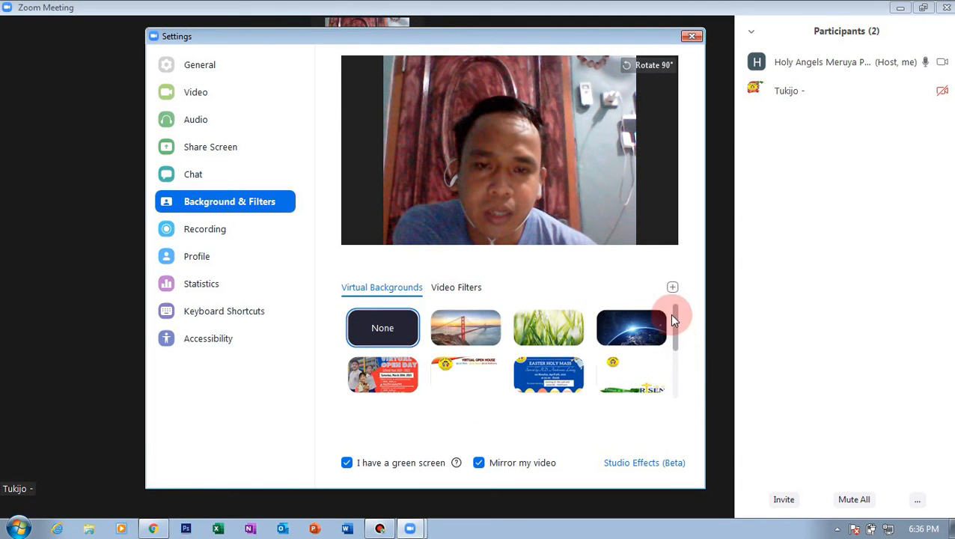
Step: Try the San Francisco, grass, Earth, Virtual Open House and Easter Holy Mass virtual backgrounds, and reset the background to None
left_click(445, 341)
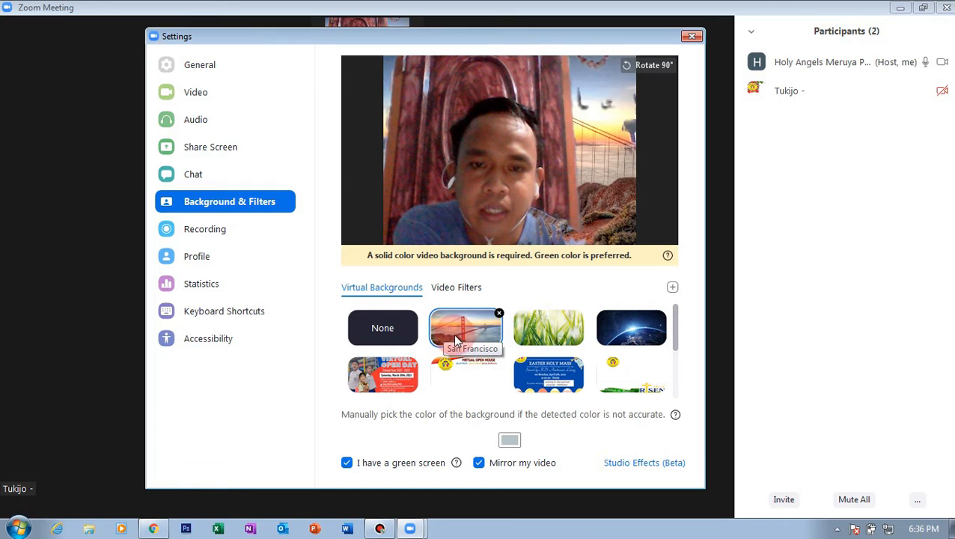
left_click(581, 335)
left_click(629, 333)
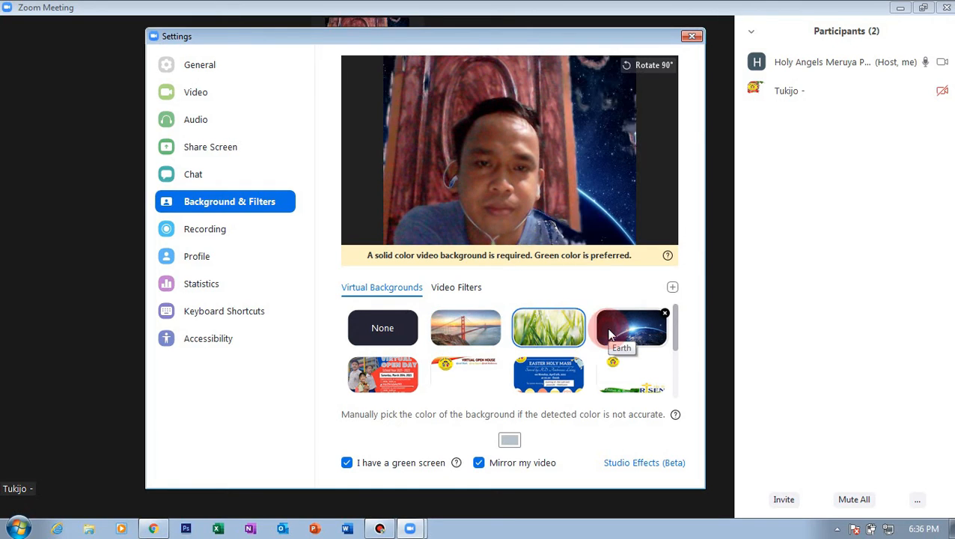
left_click(372, 331)
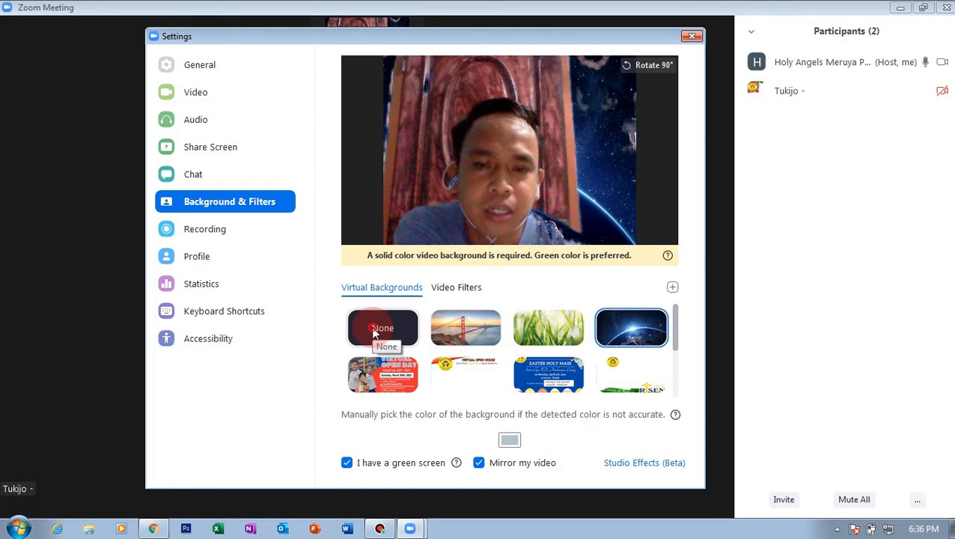
left_click(439, 364)
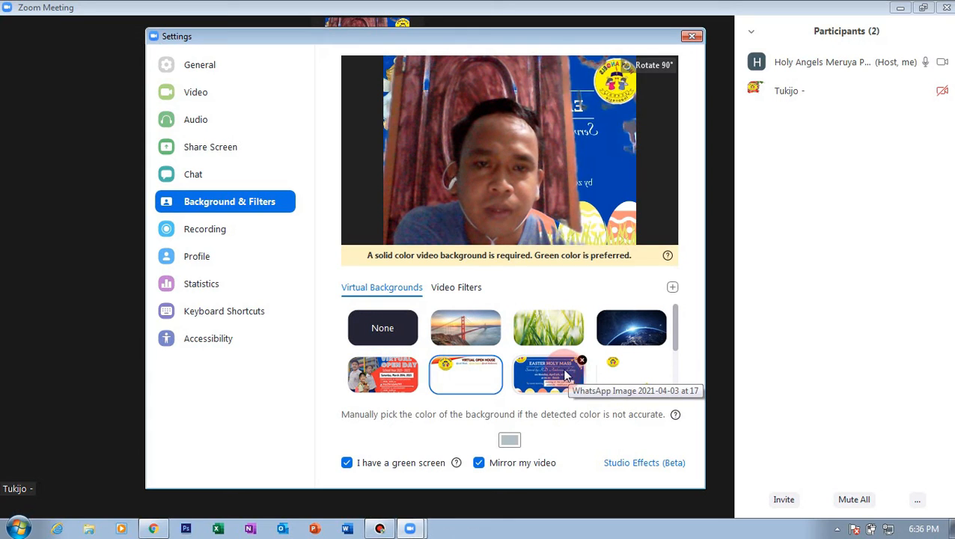
left_click(374, 330)
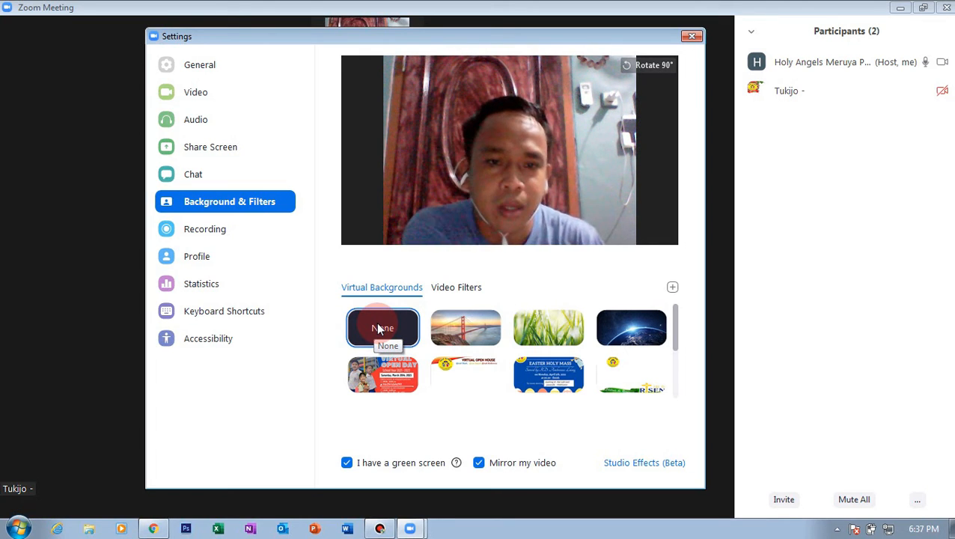
Step: Add the Desert image from the Sample Pictures folder of the Pictures library as the virtual background
left_click(673, 287)
left_click(736, 313)
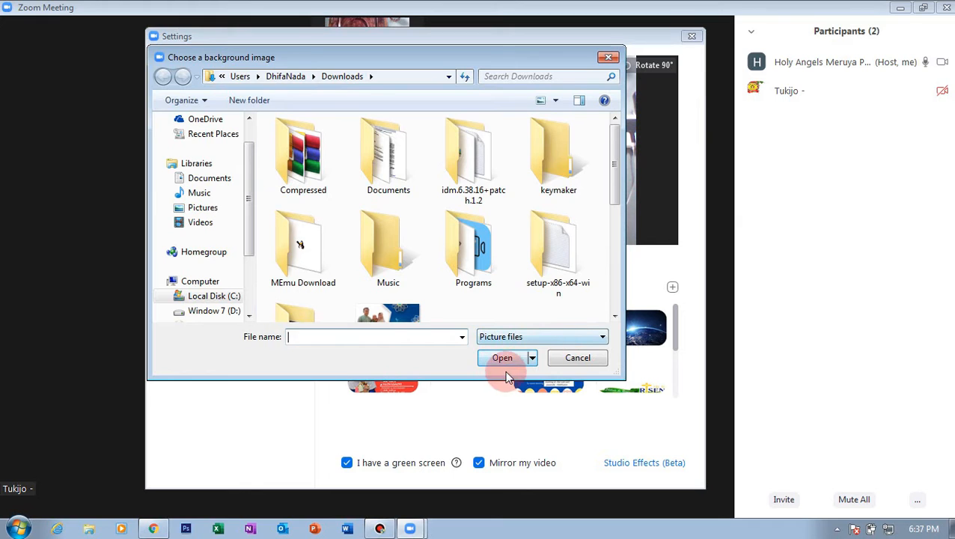
left_click(203, 209)
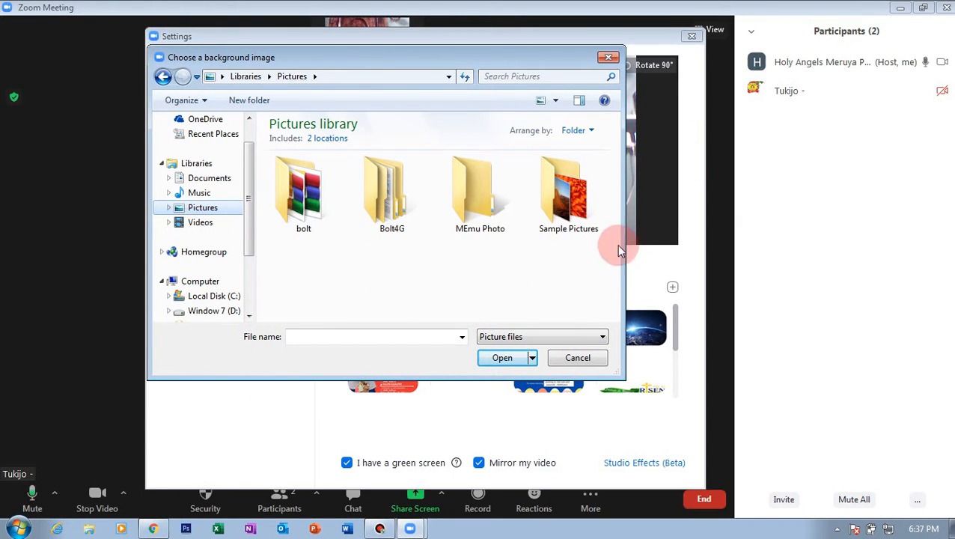
double_click(563, 201)
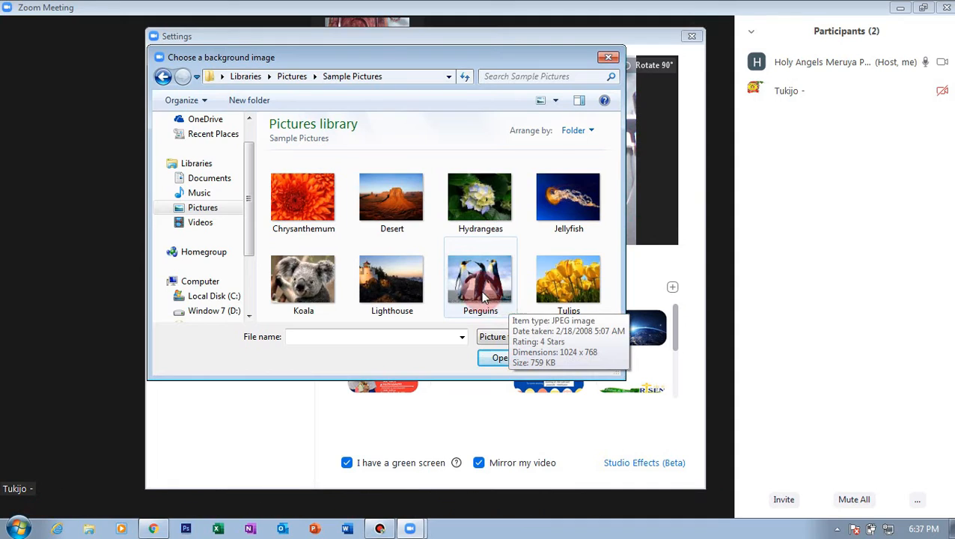
left_click(395, 211)
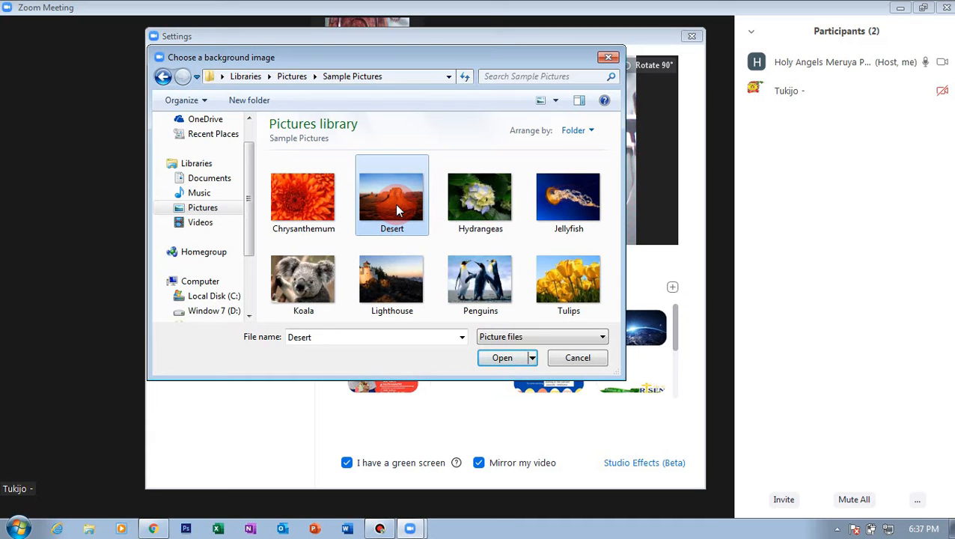
left_click(503, 357)
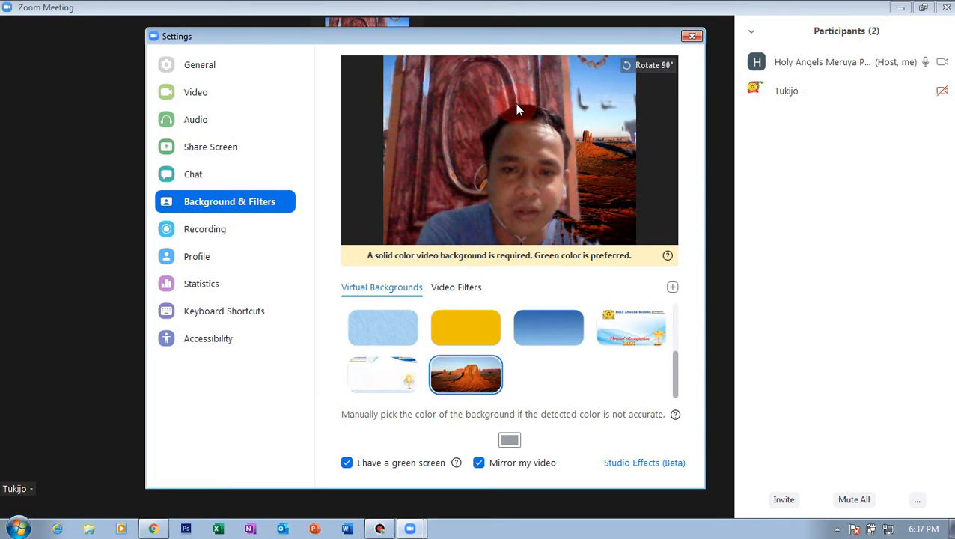
Step: Try out video filters on the camera, including string lights, Graduation cap, Daisy, the VR headset and 3D Eyewear
left_click(445, 290)
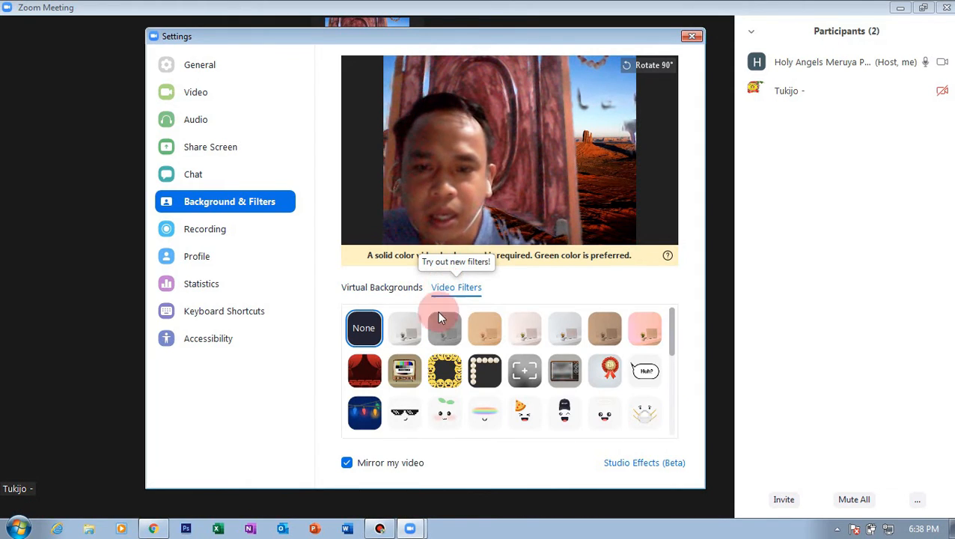
left_click(445, 329)
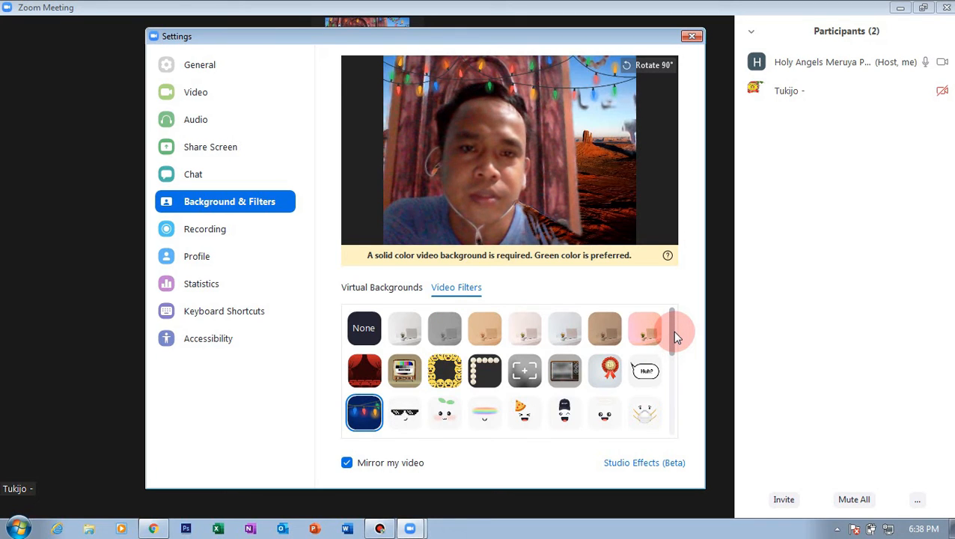
left_click_drag(673, 331, 660, 399)
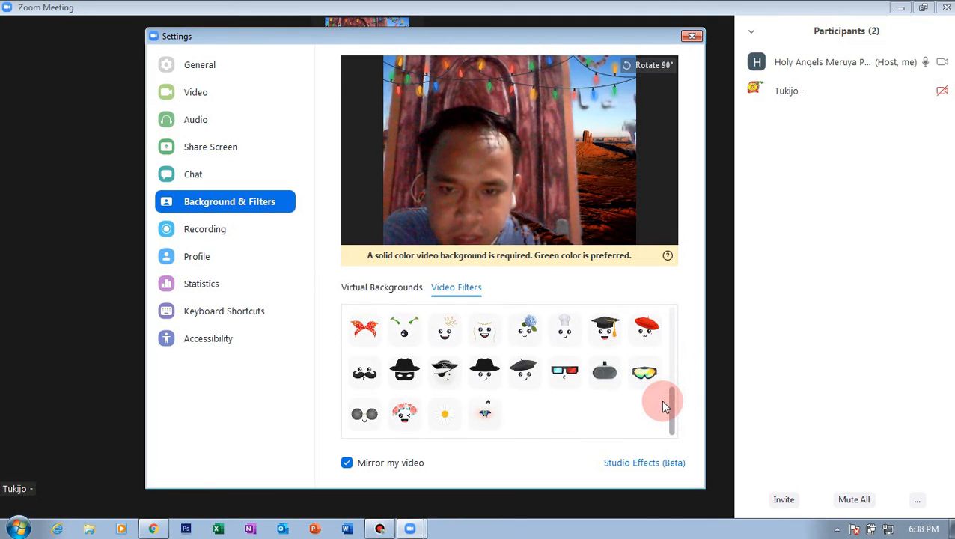
left_click(606, 326)
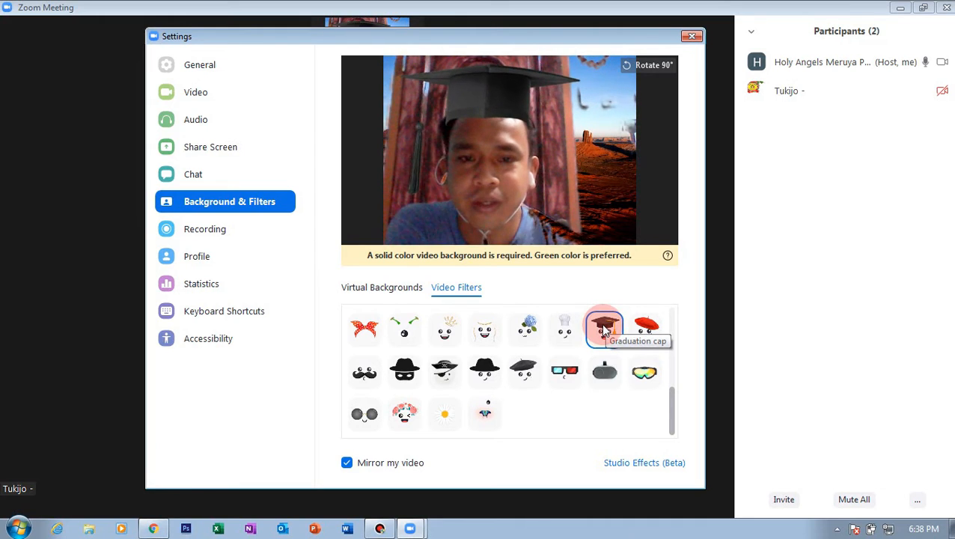
left_click(446, 415)
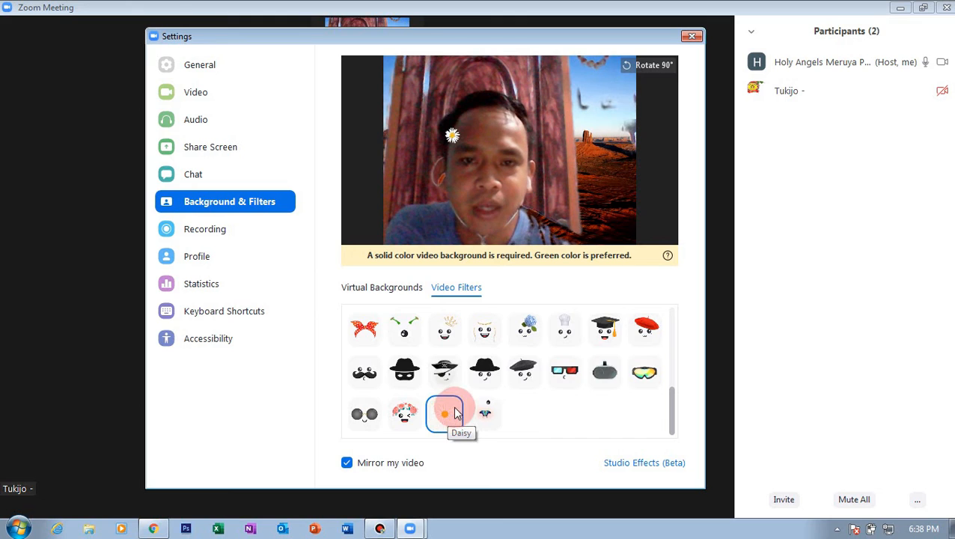
left_click(606, 375)
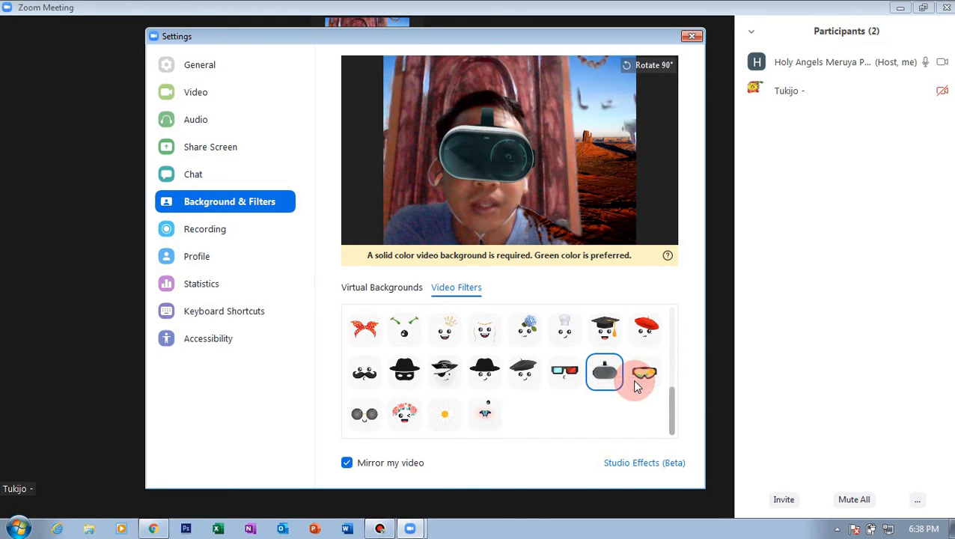
left_click(651, 382)
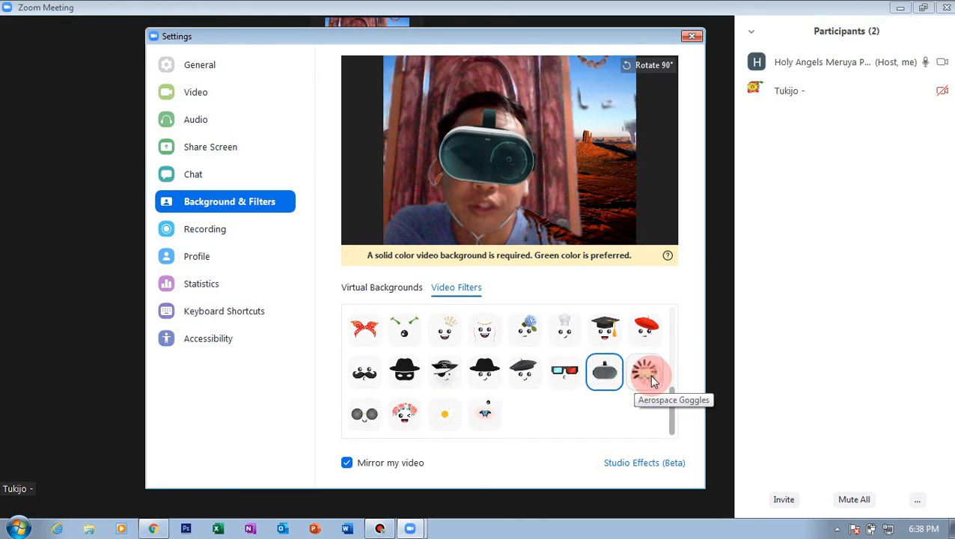
left_click(566, 372)
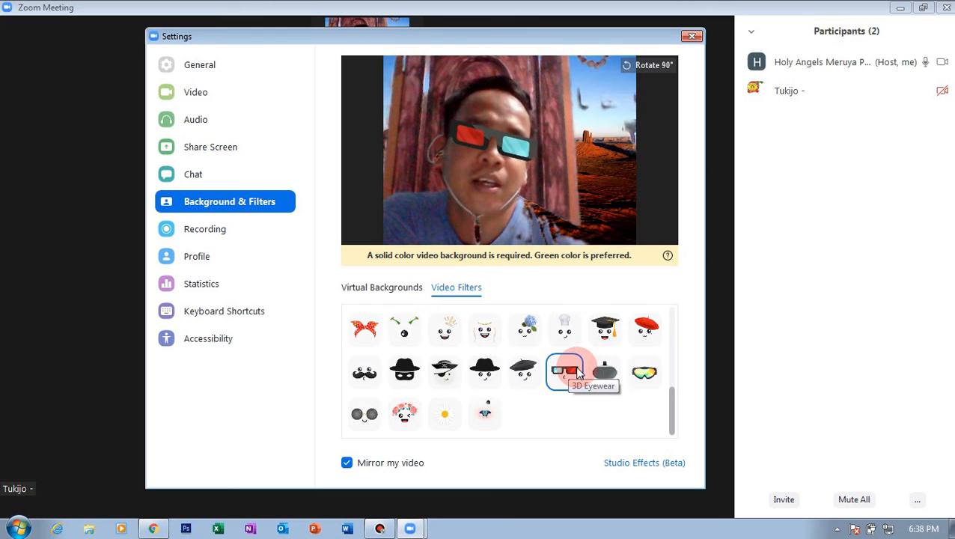
Step: Reset the video filter to None, go back to the virtual backgrounds and close the settings window
scroll(515, 375, "up", 1)
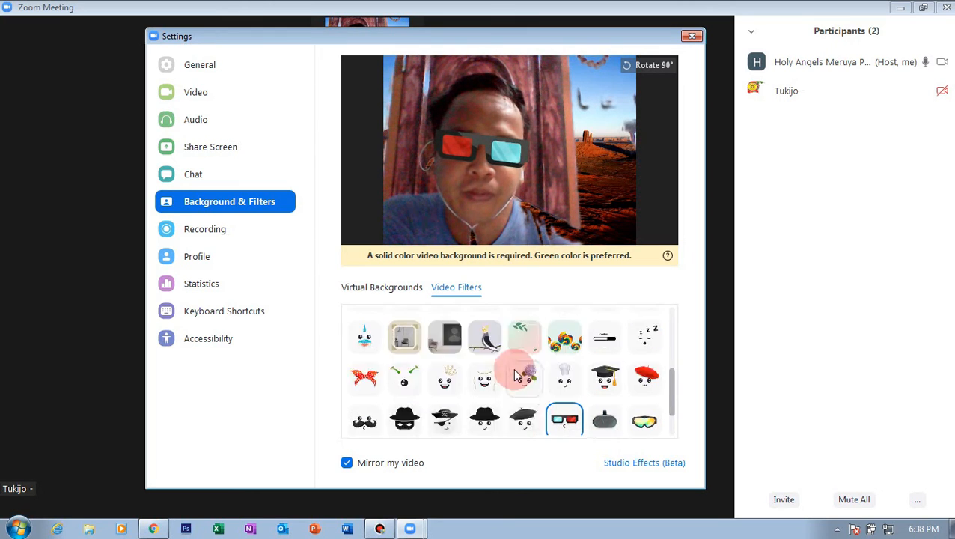
scroll(516, 370, "up", 5)
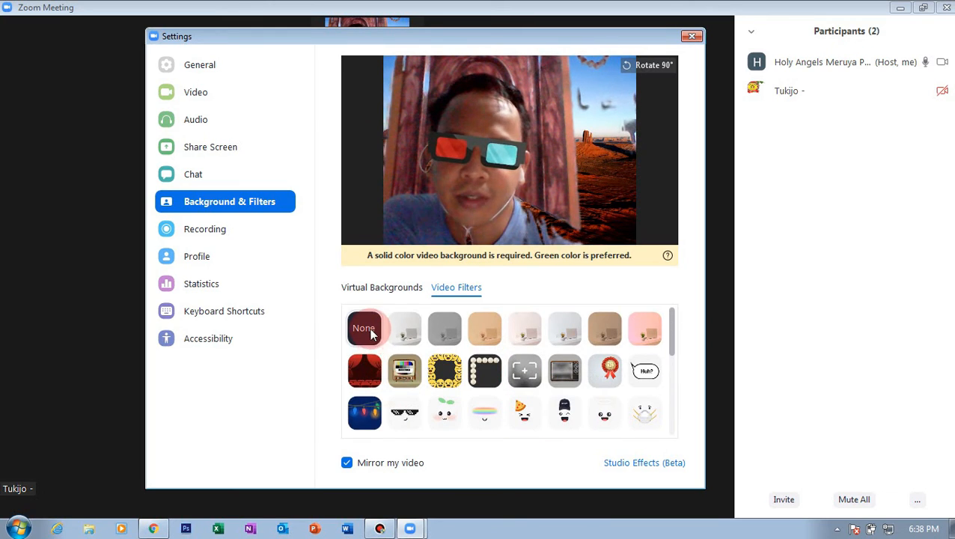
left_click(372, 334)
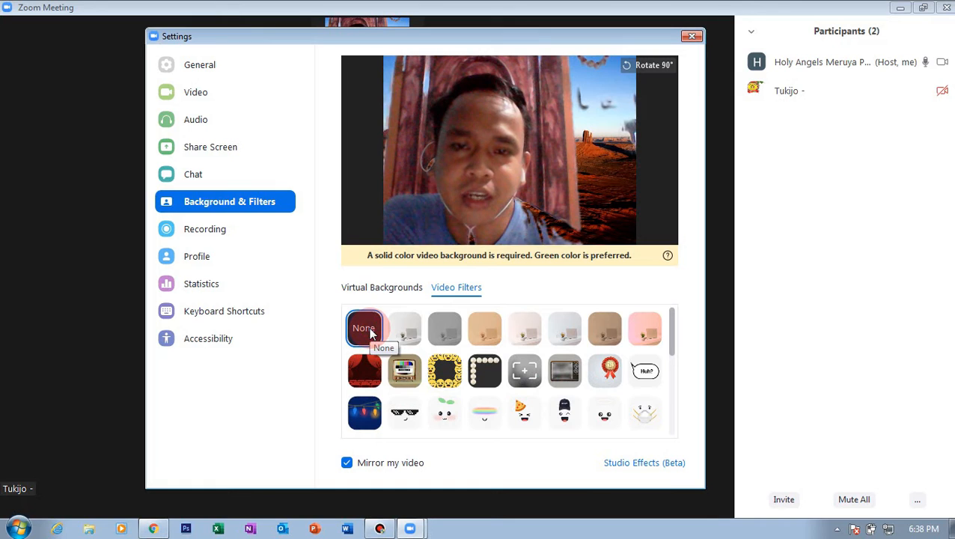
left_click(396, 288)
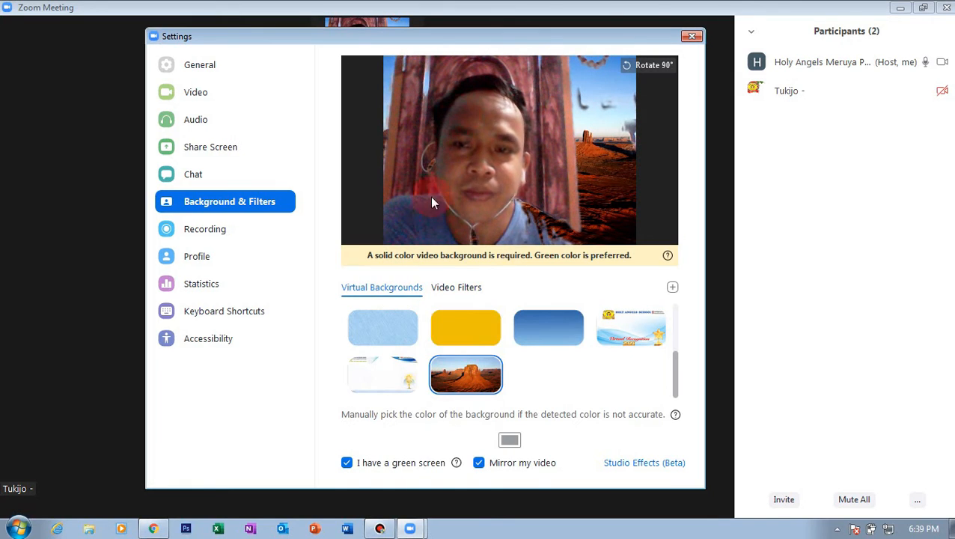
left_click(690, 36)
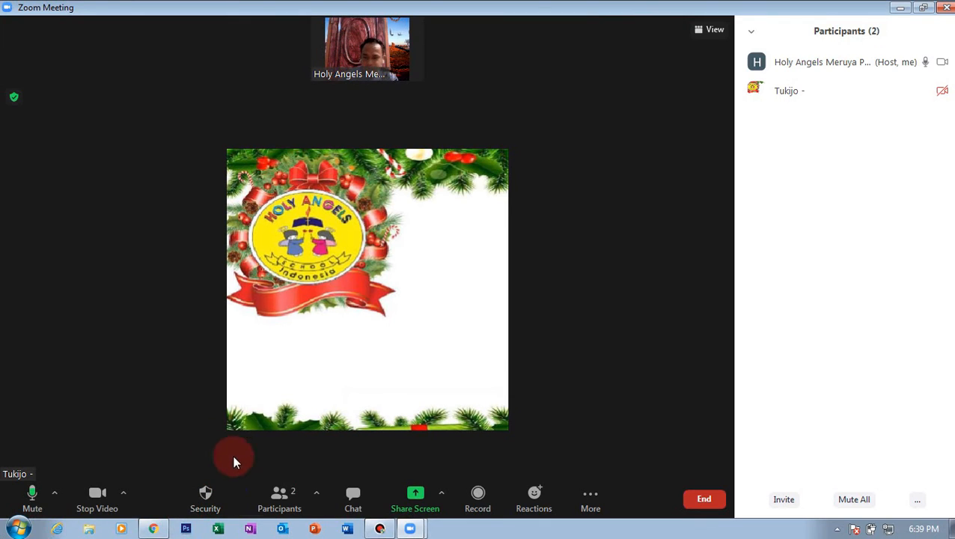
Step: Examine the meeting's security options and the permissions that control what participants may do
left_click(208, 507)
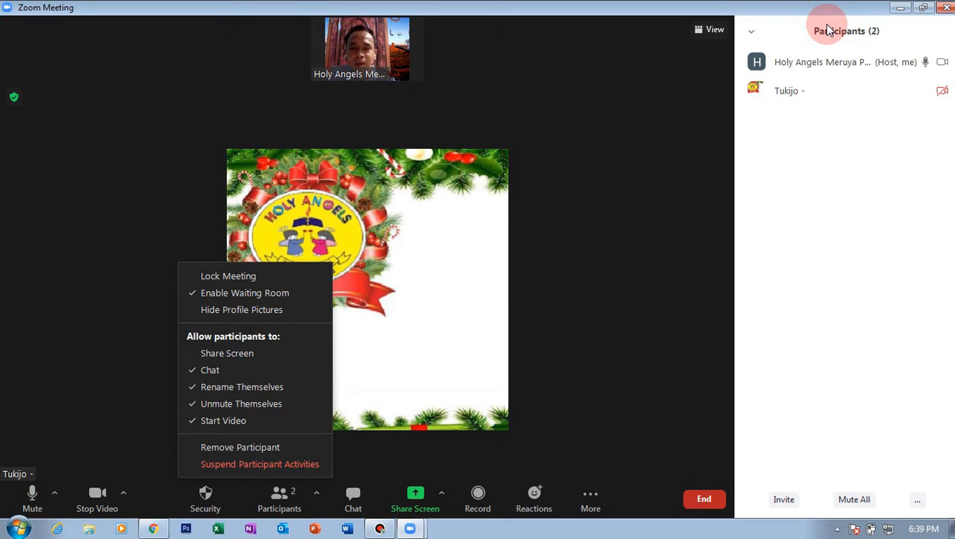
left_click(780, 6)
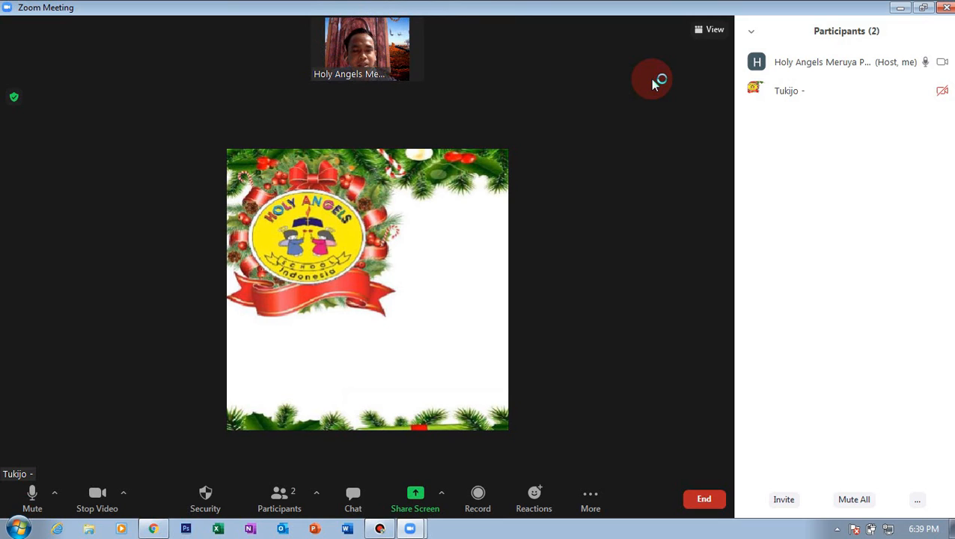
Step: Review the participant permissions in the security options and open the meeting chat to view its panel options and recipient choices
left_click(205, 496)
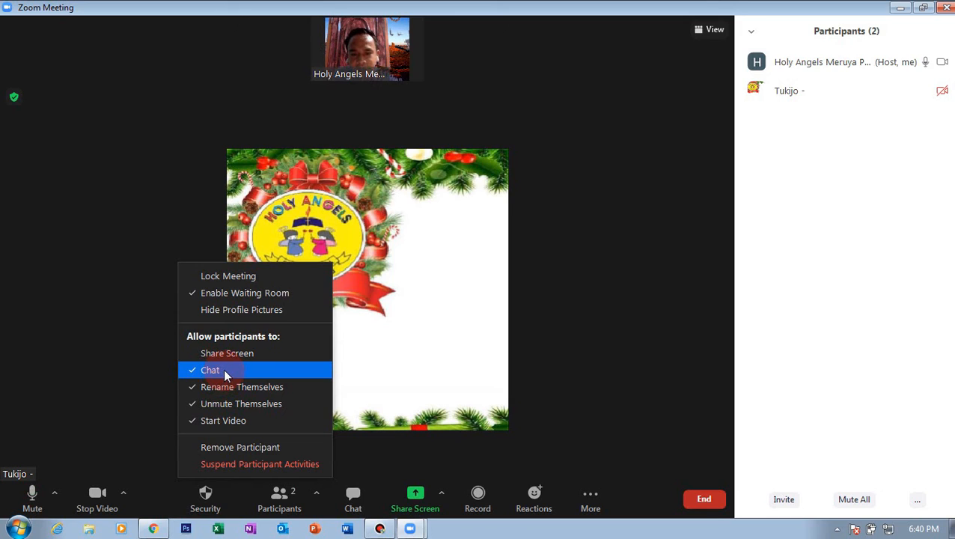
left_click(362, 500)
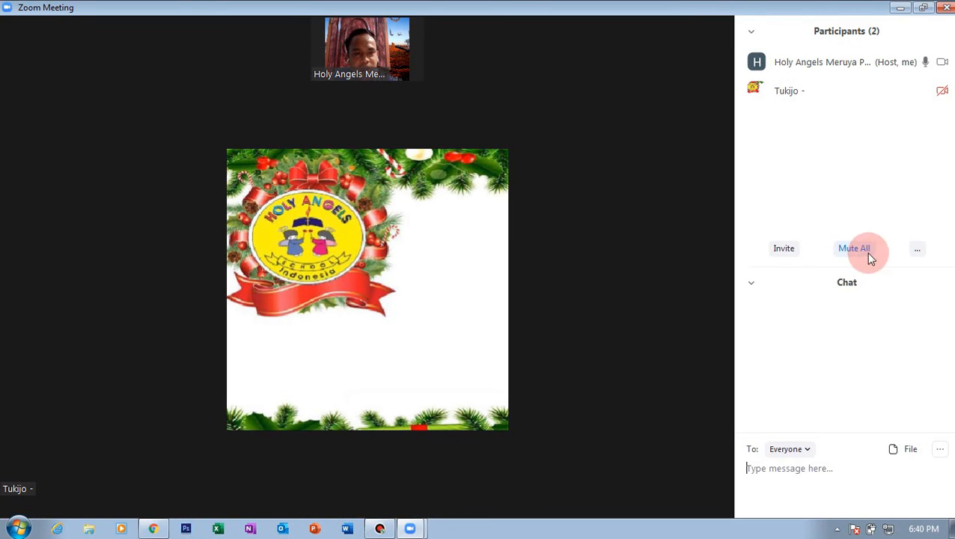
left_click(753, 284)
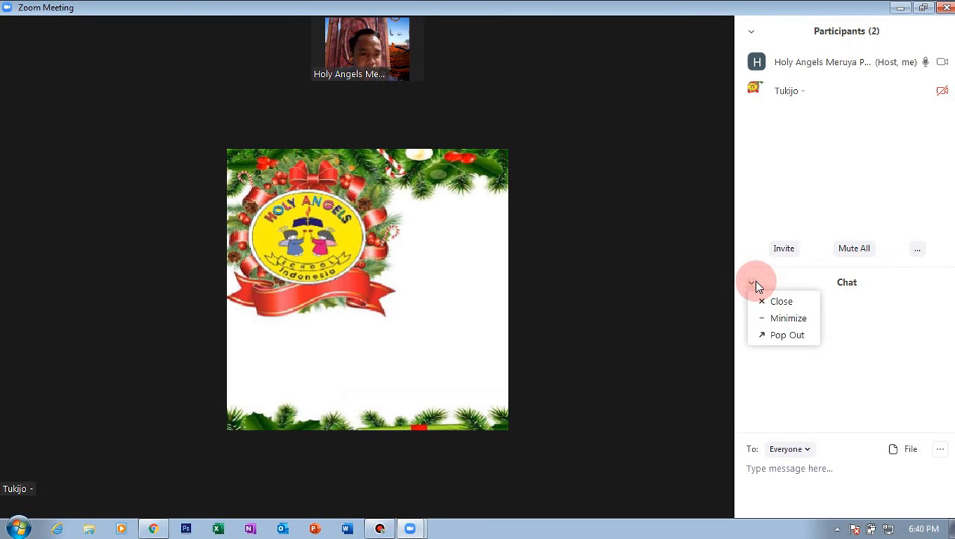
left_click(856, 360)
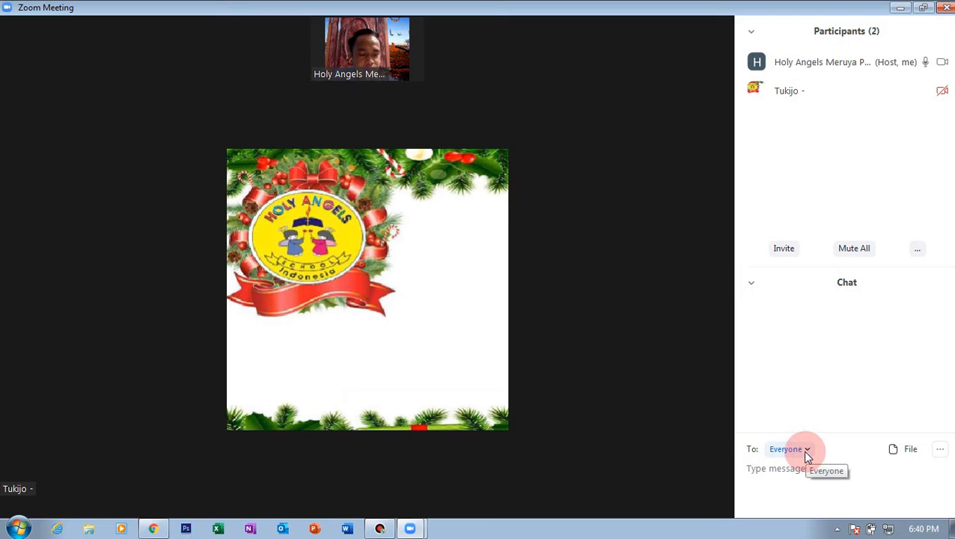
left_click(802, 449)
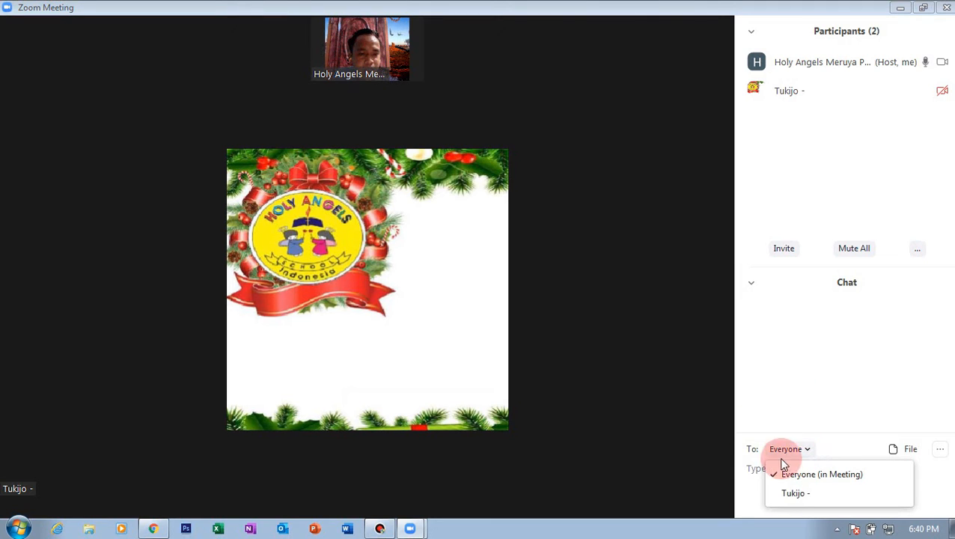
left_click(795, 380)
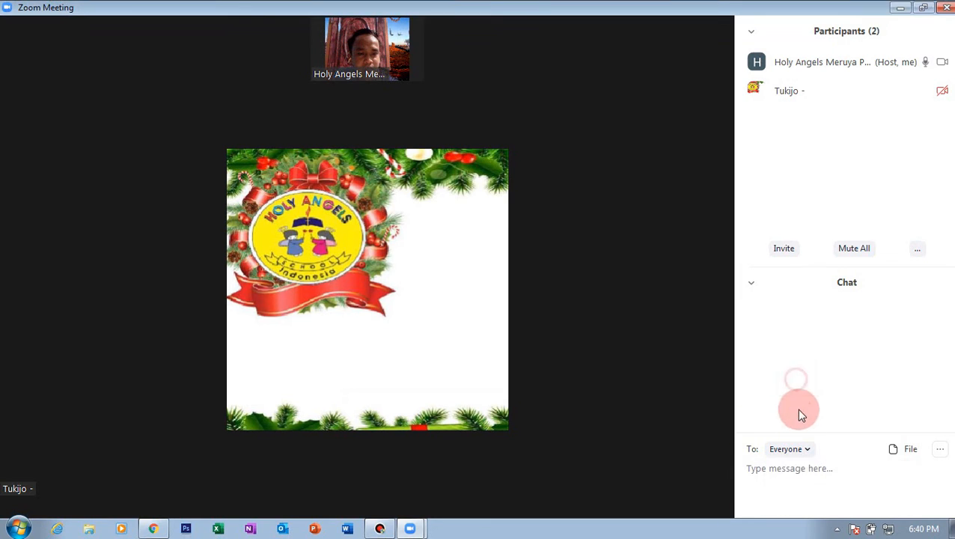
left_click(805, 449)
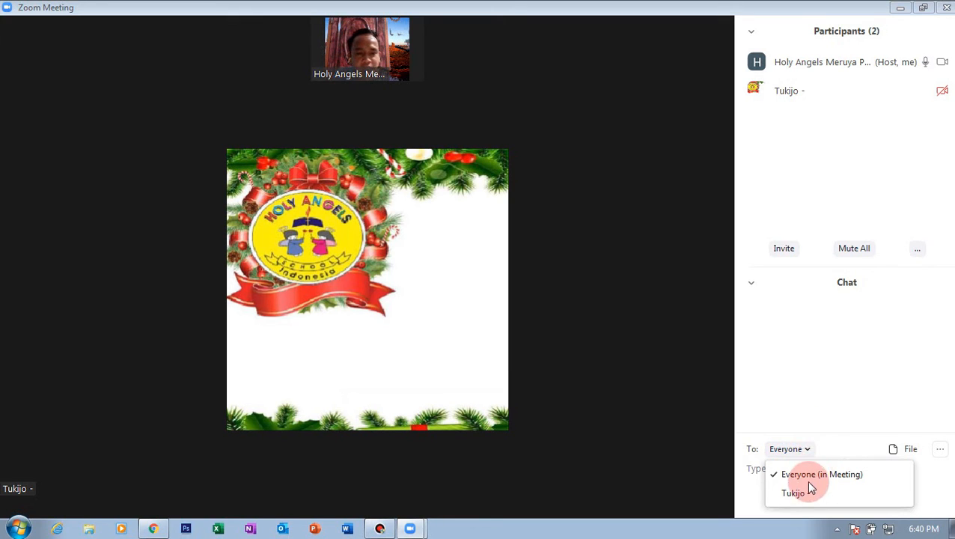
left_click(804, 397)
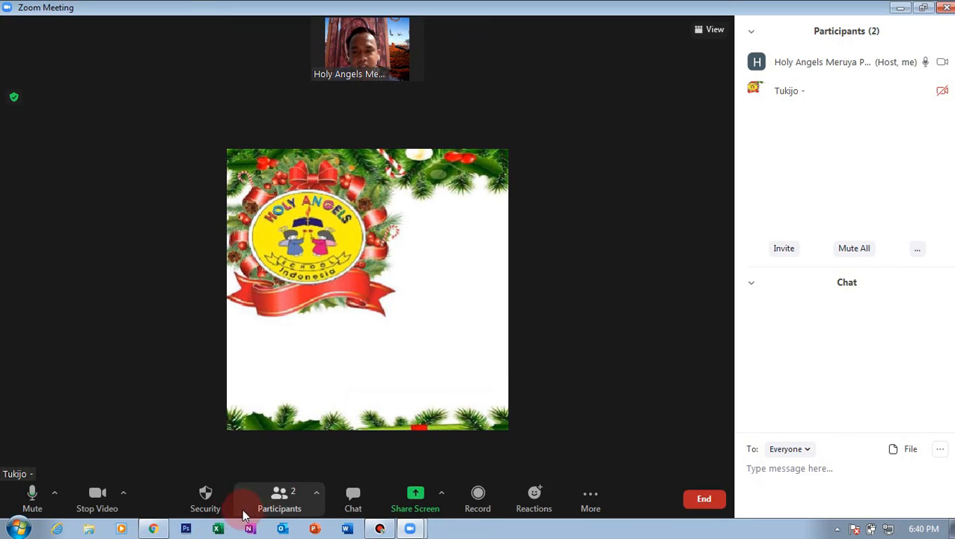
left_click(205, 498)
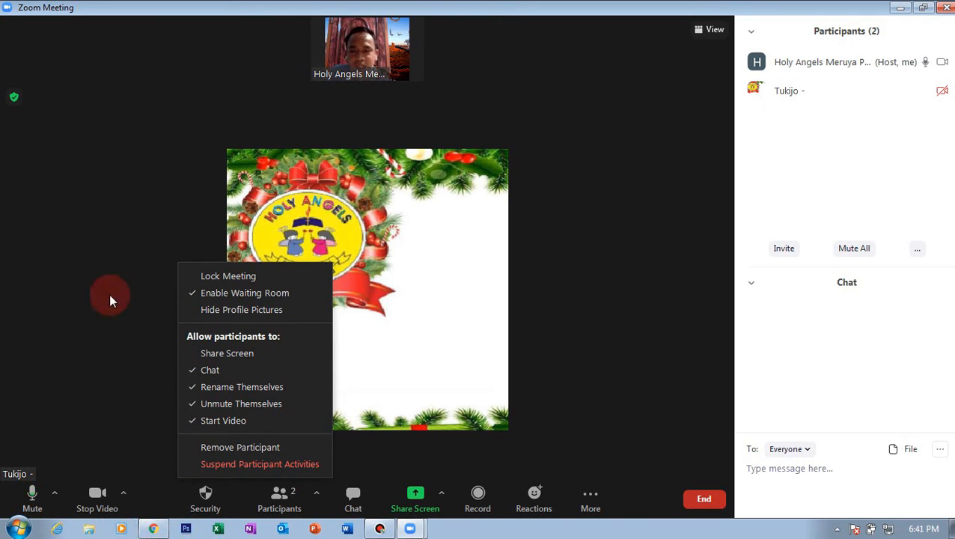
left_click(171, 199)
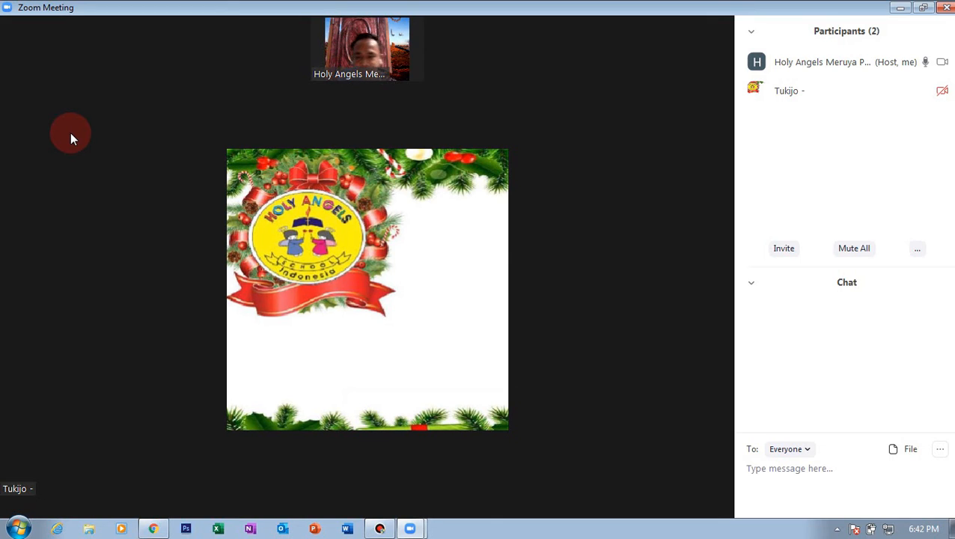
Step: Hide and redisplay the participants list, and close the meeting chat
left_click(280, 506)
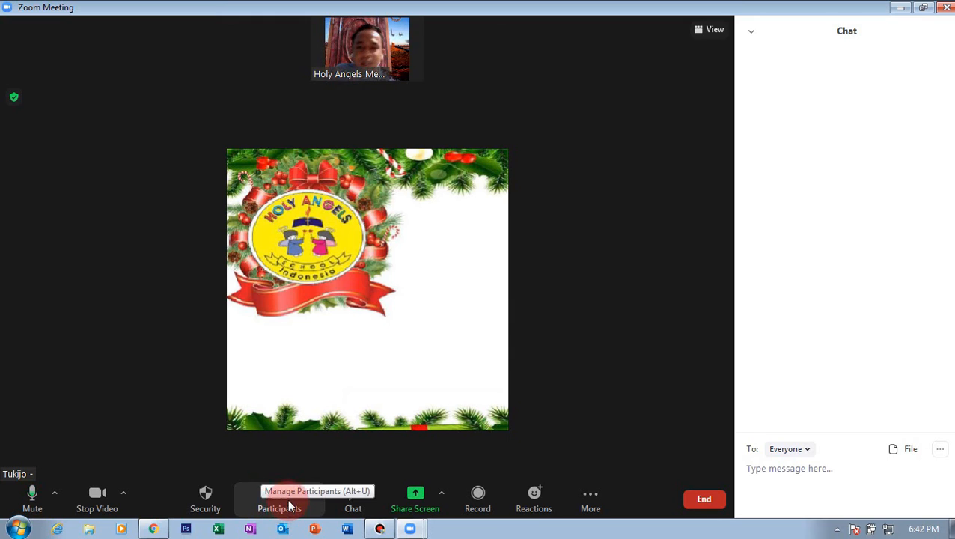
left_click(288, 506)
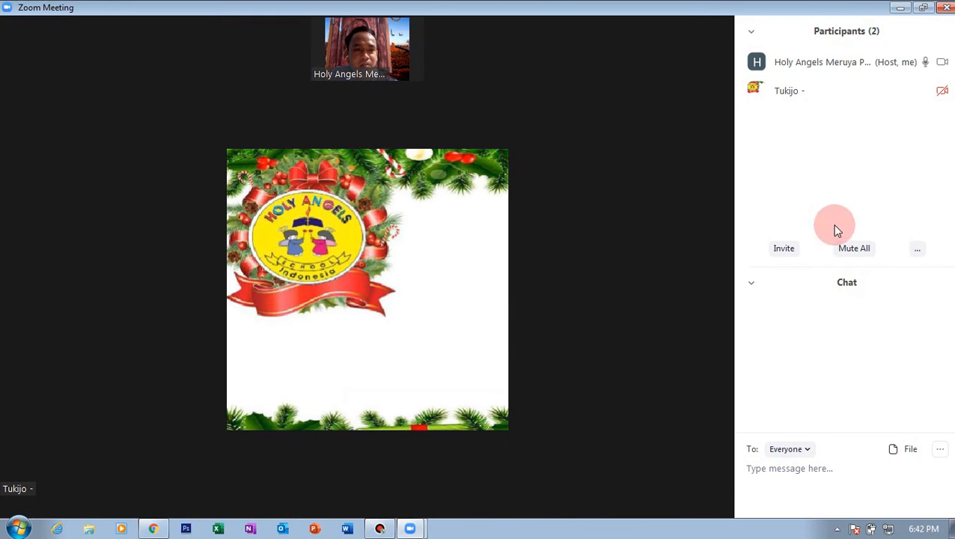
left_click(751, 282)
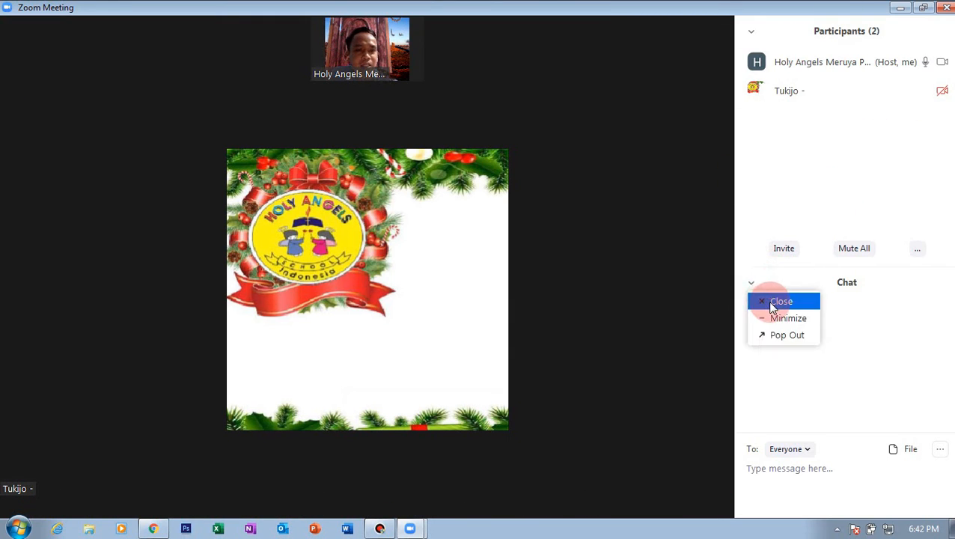
left_click(771, 303)
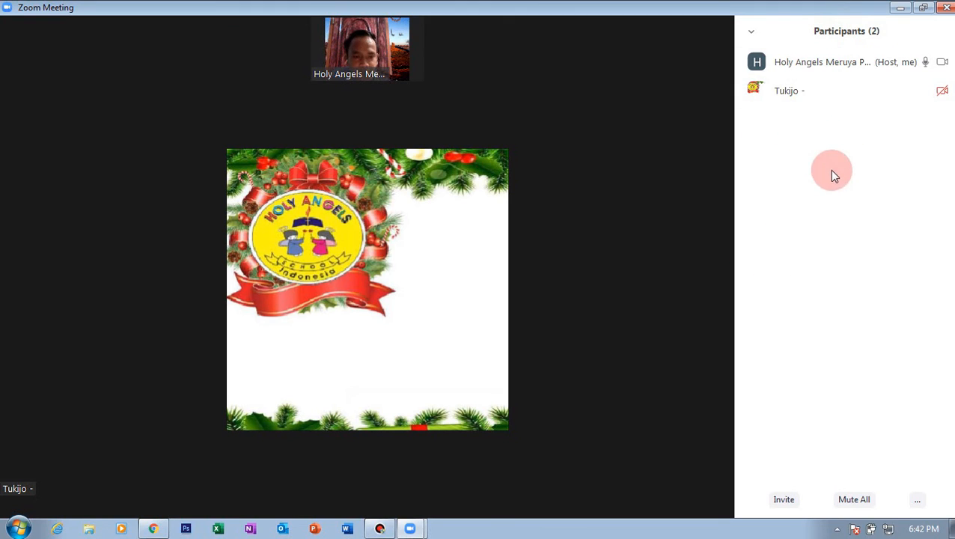
Step: Switch the meeting layout to Gallery View and display it in fullscreen
mouse_move(607, 23)
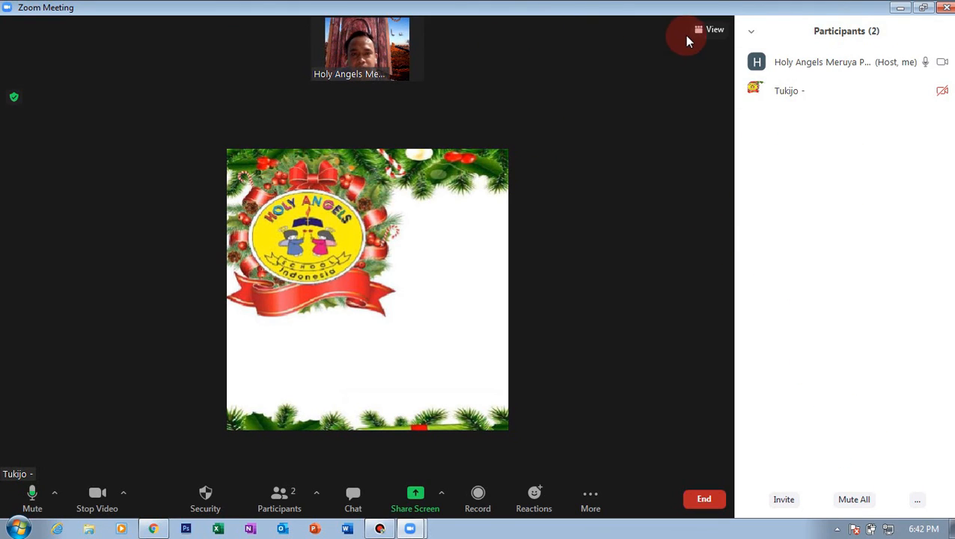
left_click(708, 31)
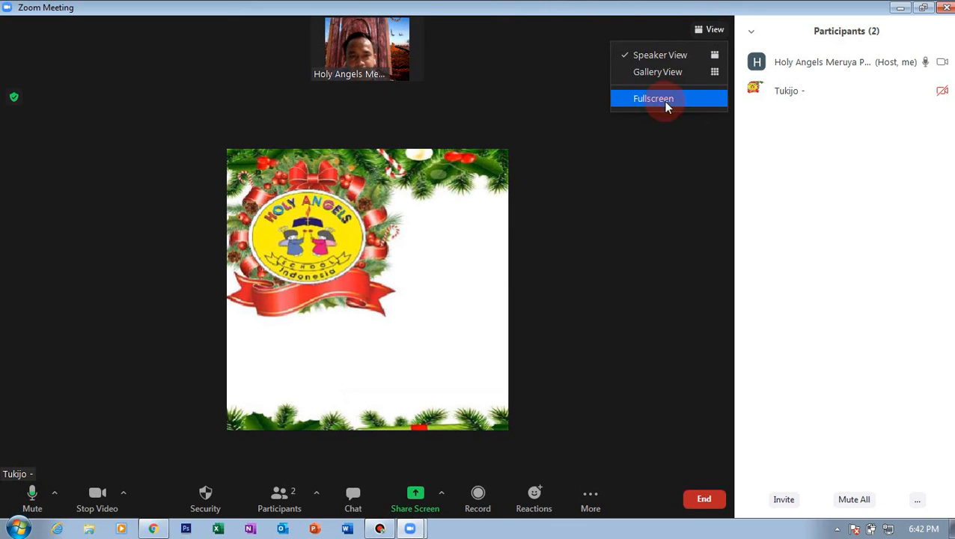
left_click(673, 72)
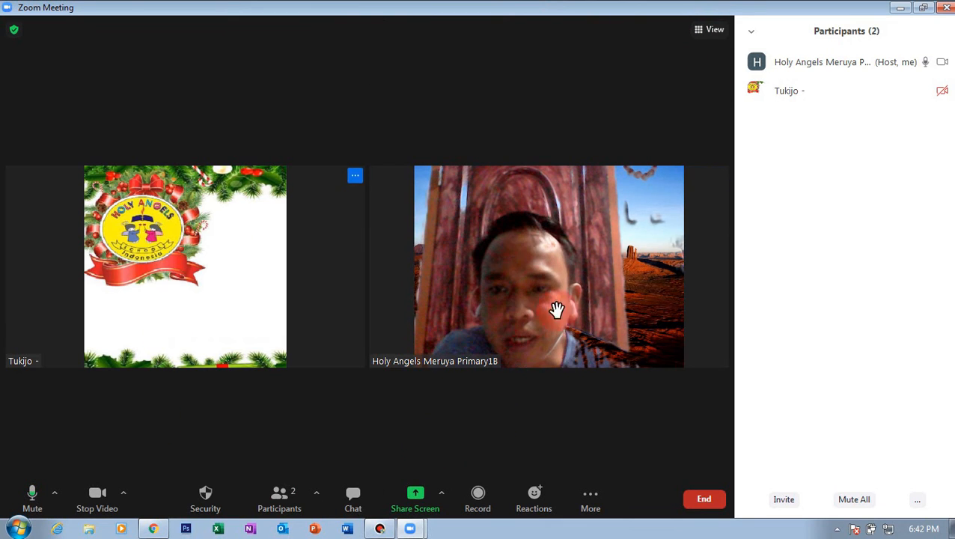
left_click(712, 31)
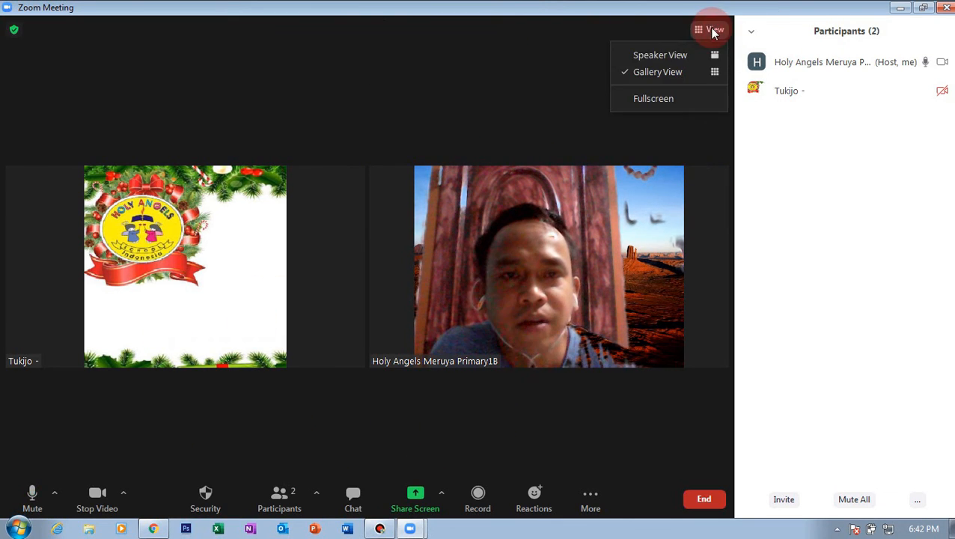
left_click(670, 100)
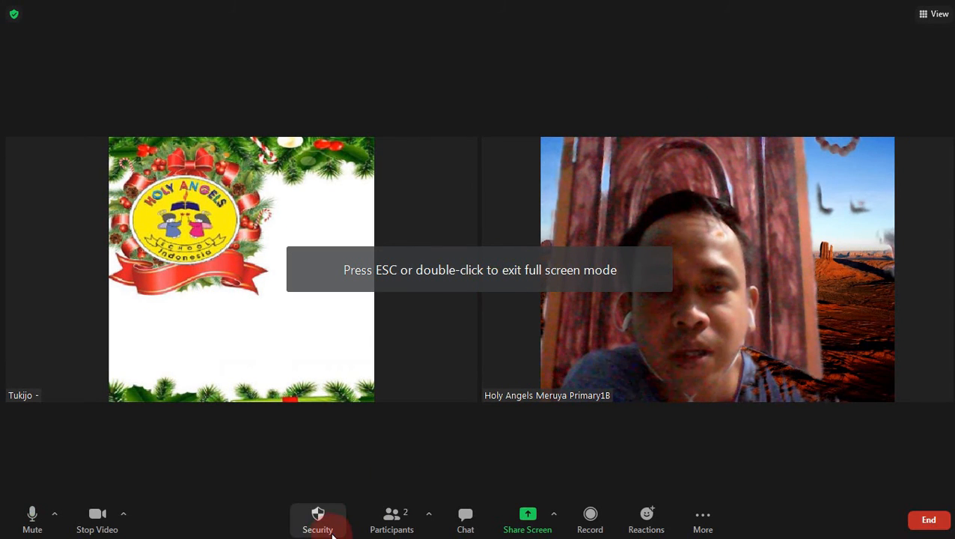
Step: Try out Speaker View in fullscreen and return to Gallery View
left_click(930, 13)
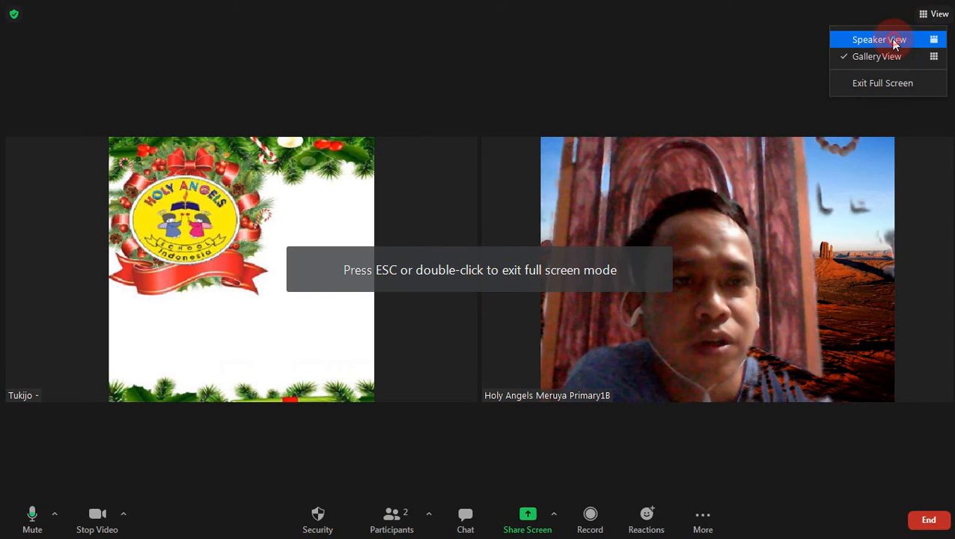
left_click(895, 40)
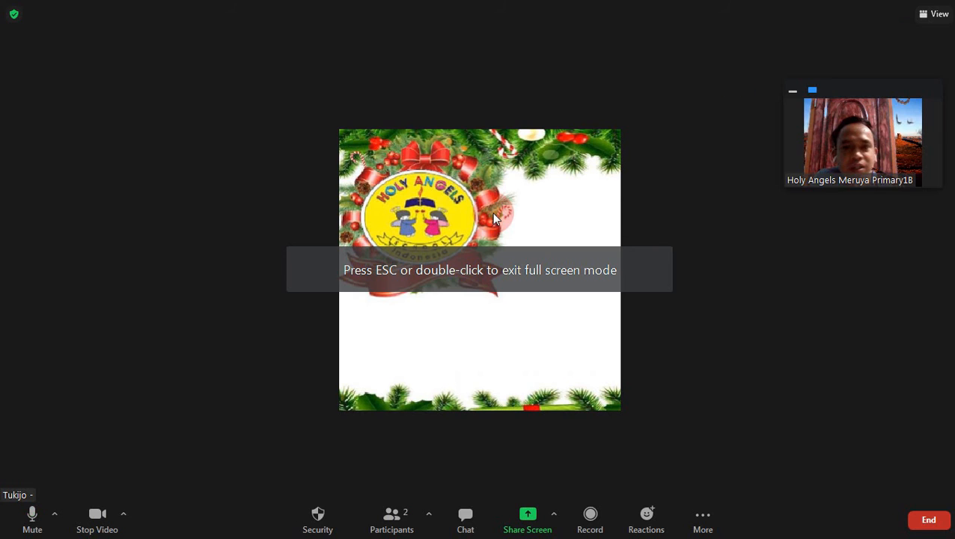
left_click(947, 18)
left_click(902, 58)
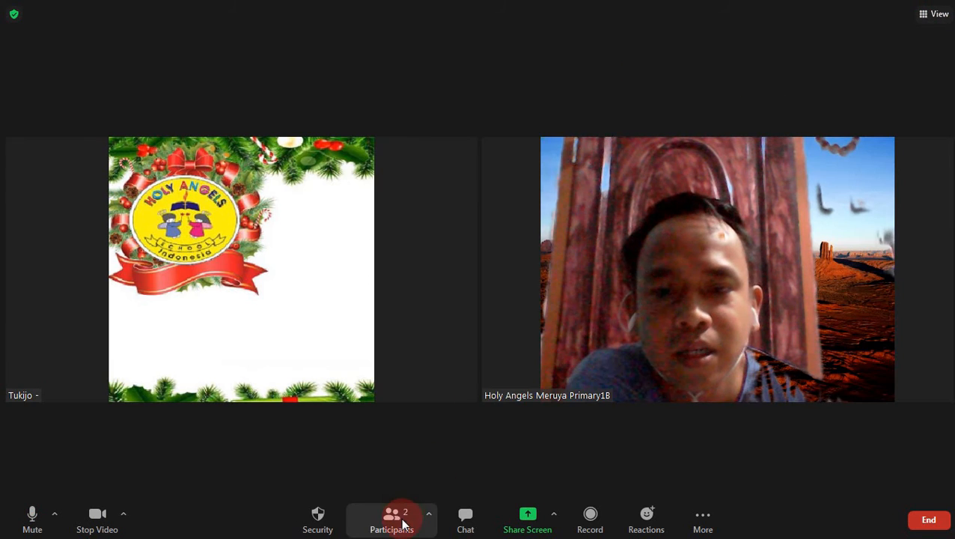
Step: Open and close the participants list, the chat window and the screen-sharing options one after another in fullscreen
left_click(402, 523)
left_click(599, 147)
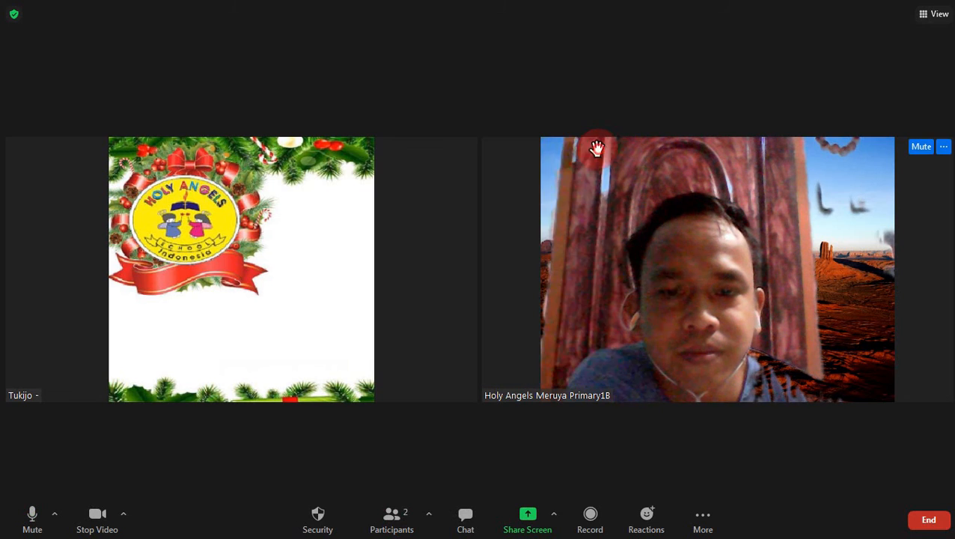
left_click(464, 527)
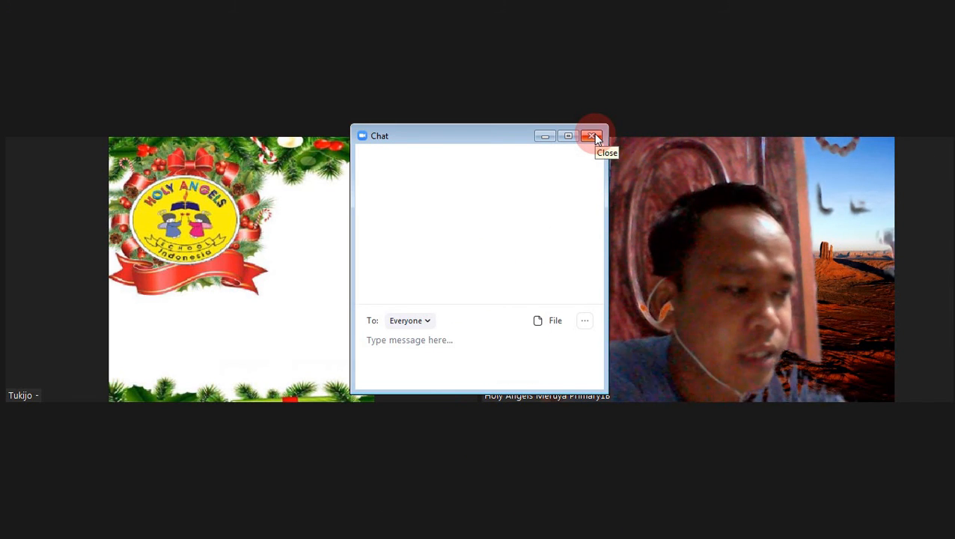
left_click(594, 135)
left_click(538, 516)
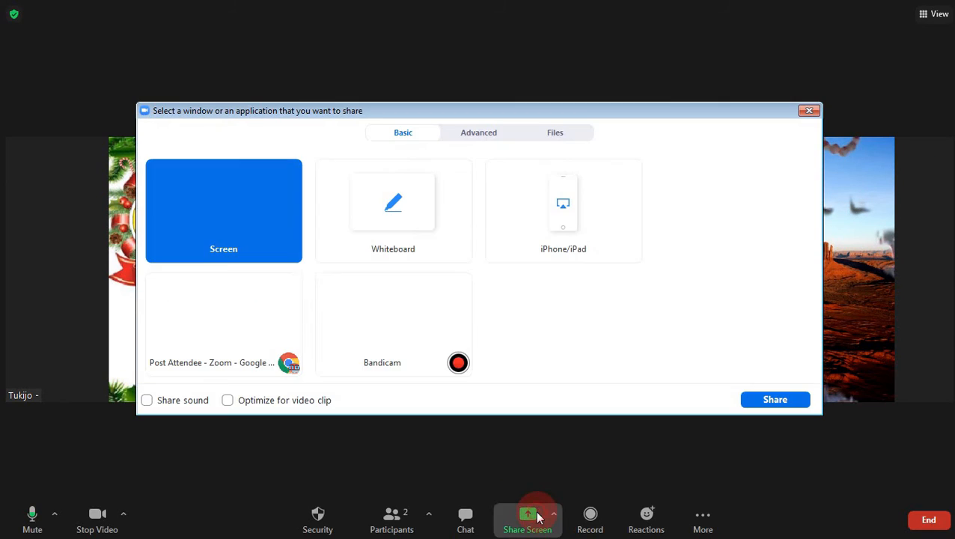
left_click(808, 110)
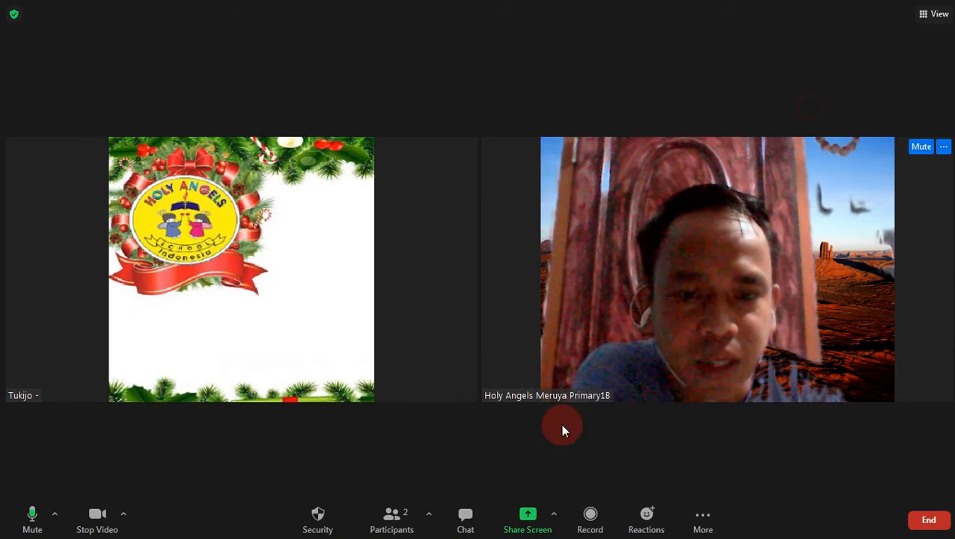
Step: View the host's screen-sharing choices and check the participants' Share Screen permission in the security options
left_click(518, 530)
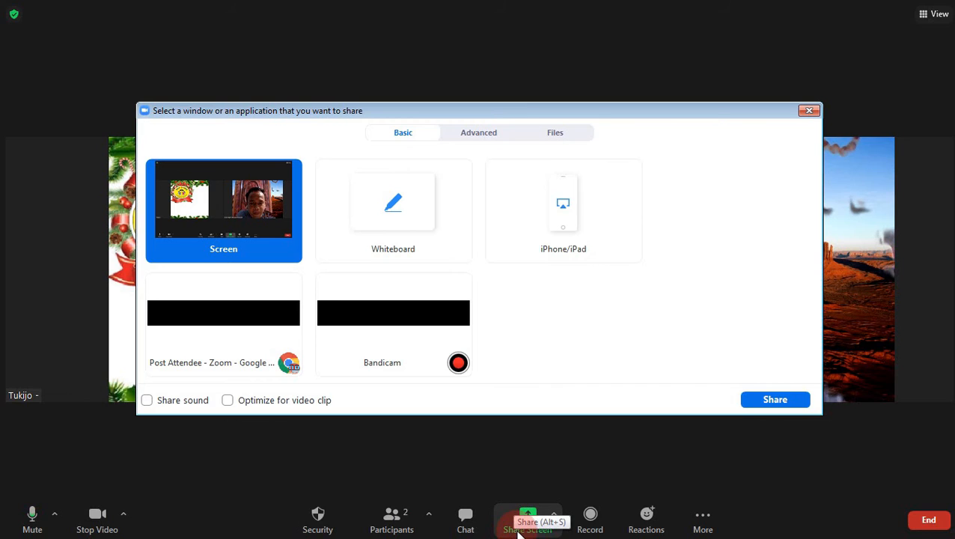
left_click(318, 518)
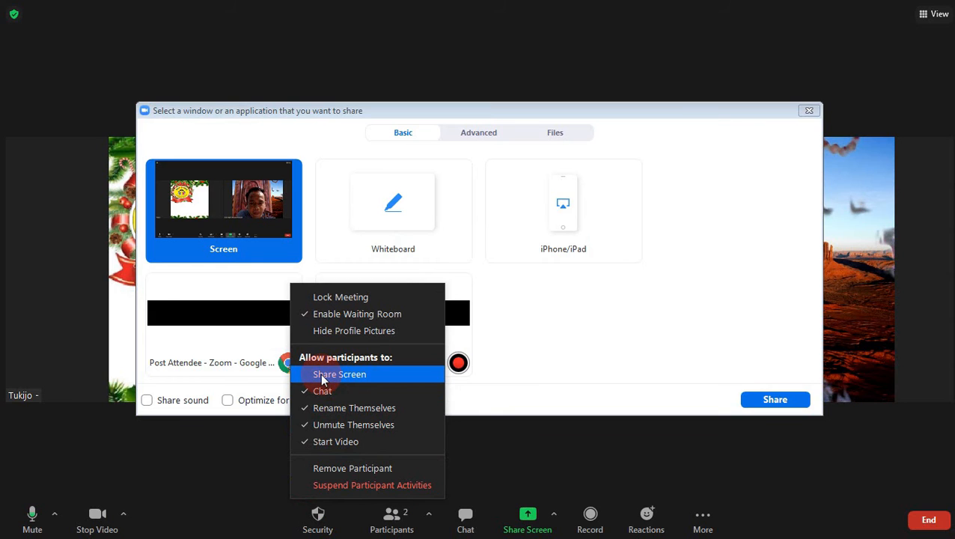
left_click(333, 403)
left_click(250, 515)
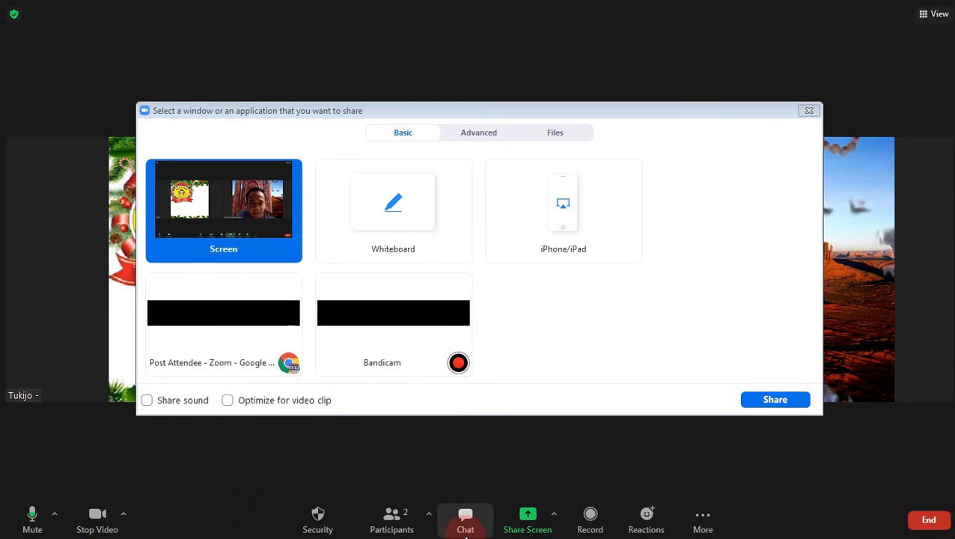
left_click(808, 110)
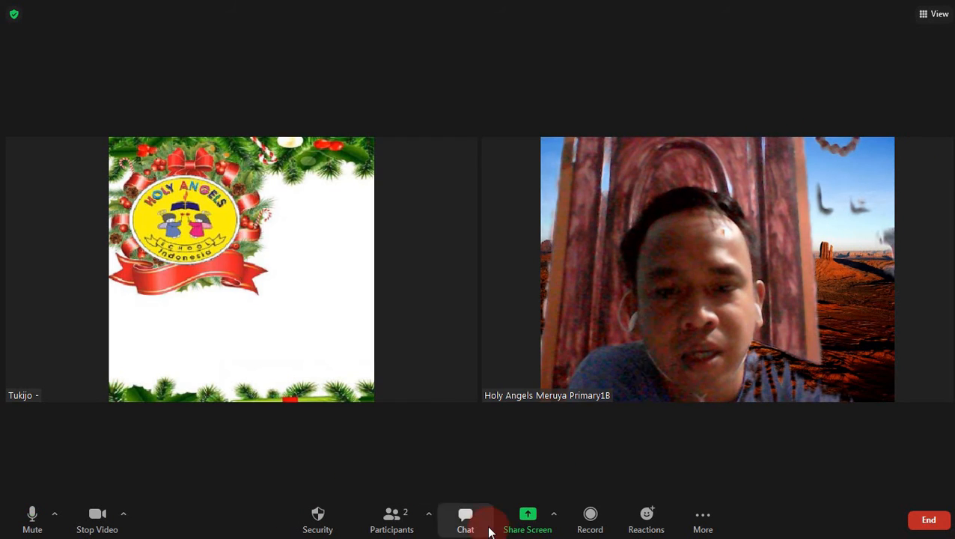
left_click(324, 524)
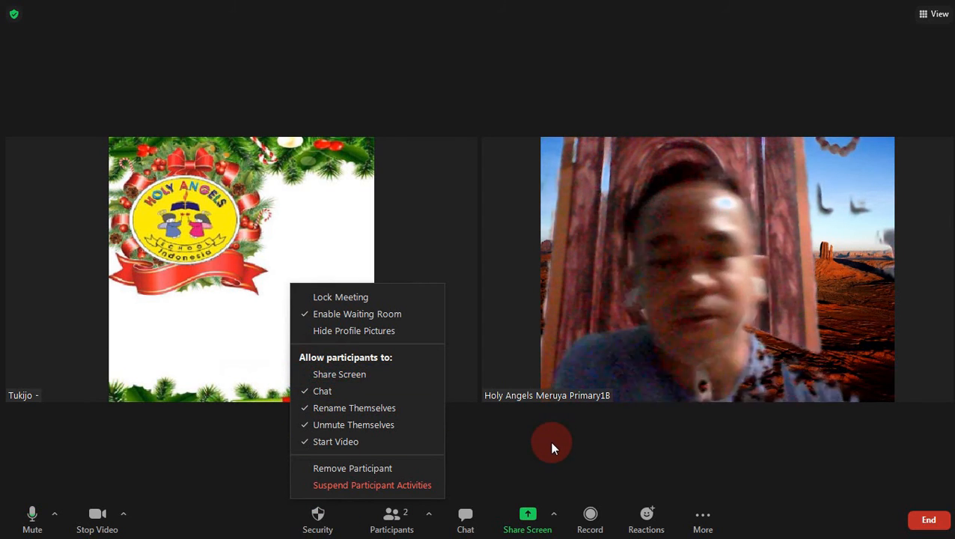
Step: Open the screen-sharing choices and select the Google Chrome window, the Bandicam window, Whiteboard and iPhone/iPad in turn
left_click(523, 515)
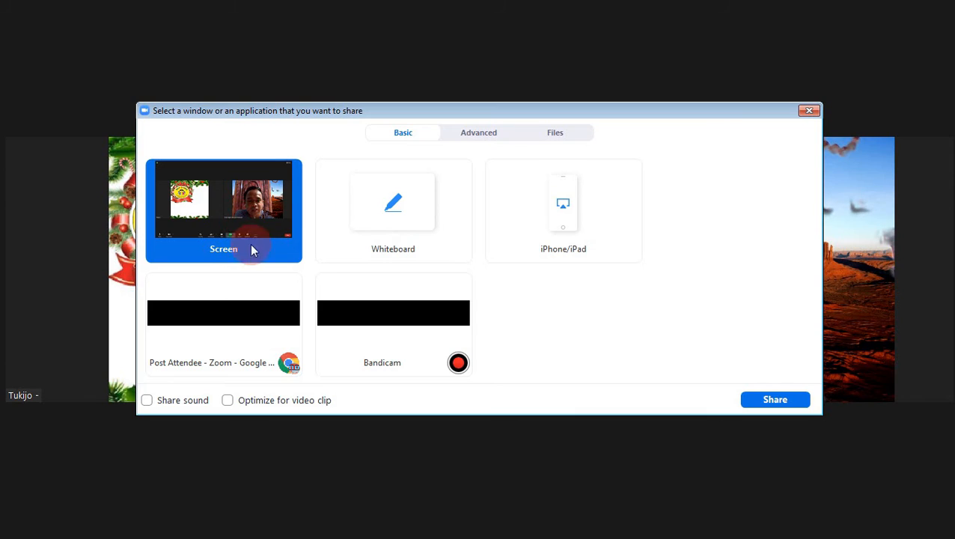
mouse_move(388, 528)
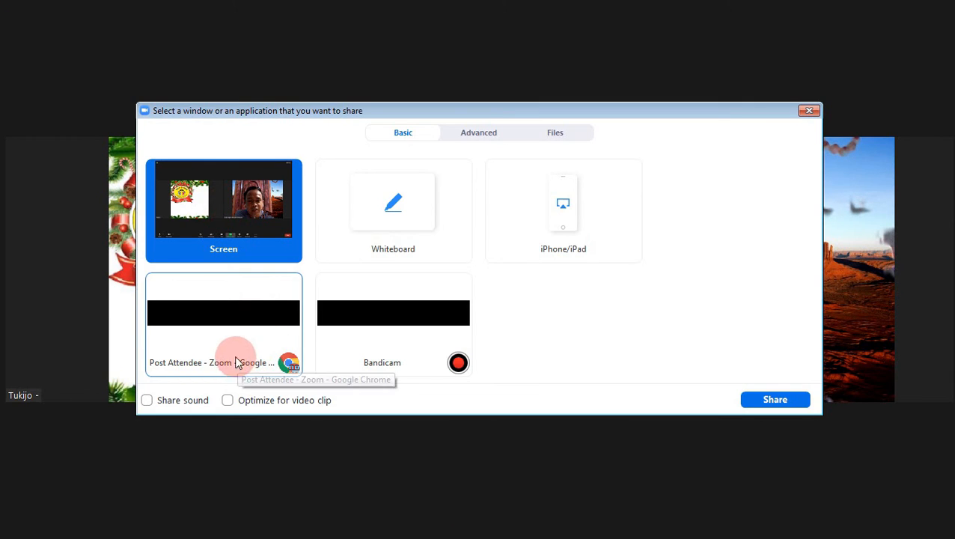
left_click(227, 326)
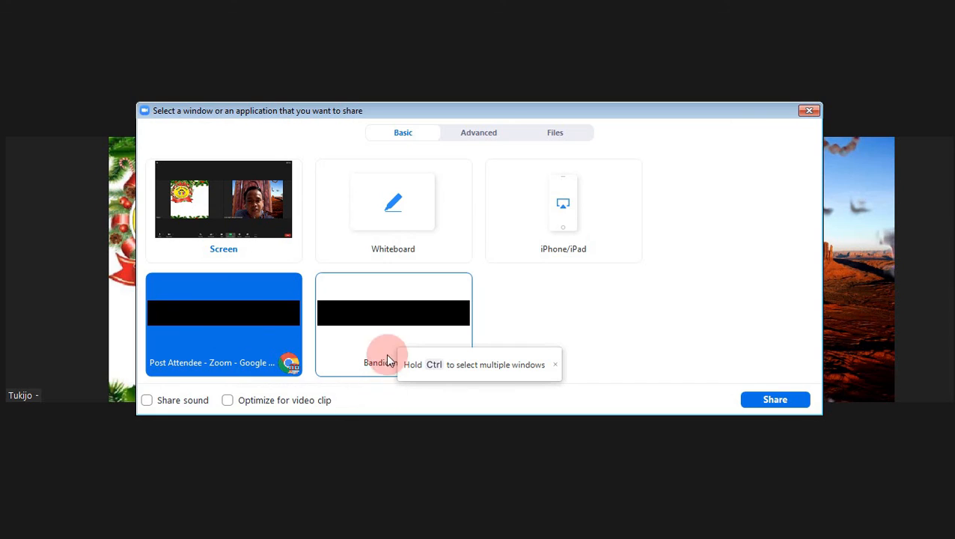
left_click(381, 315)
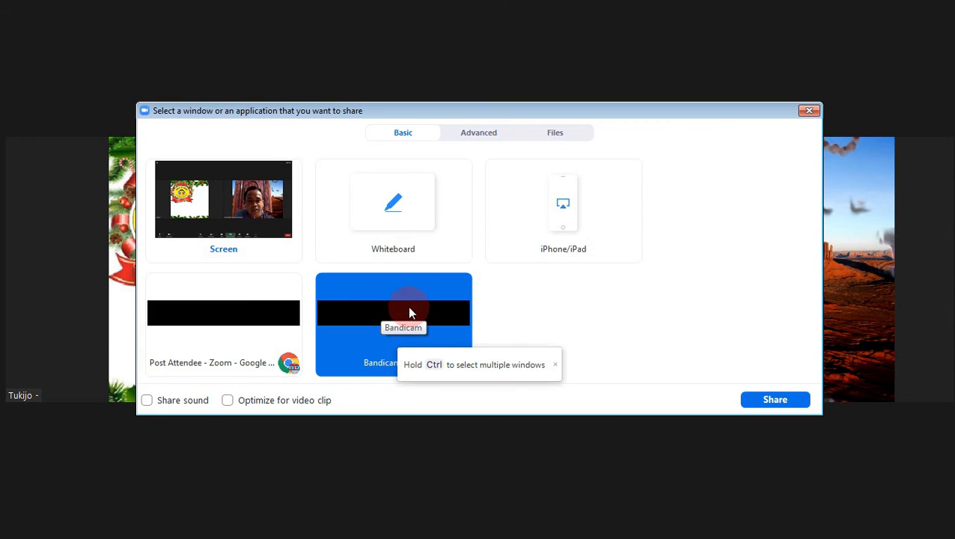
left_click(387, 215)
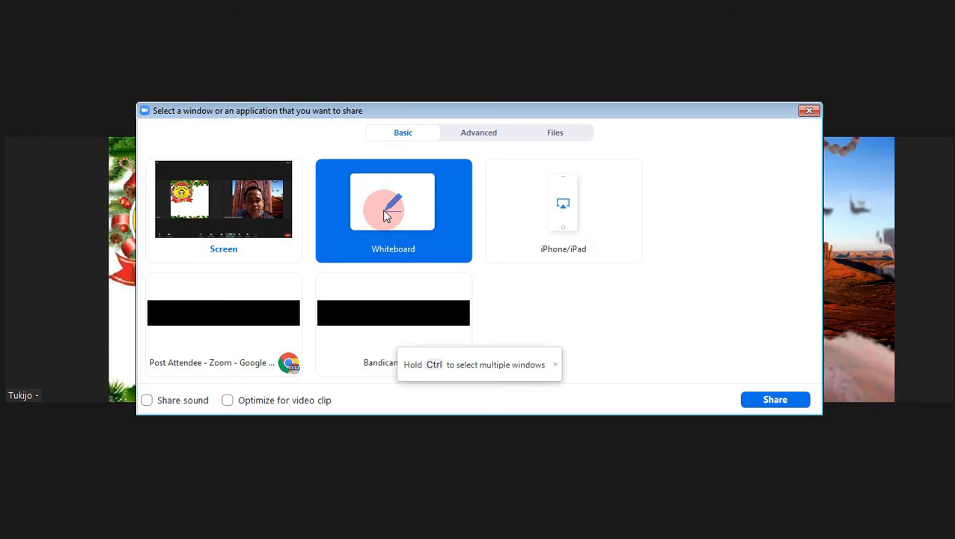
left_click(563, 225)
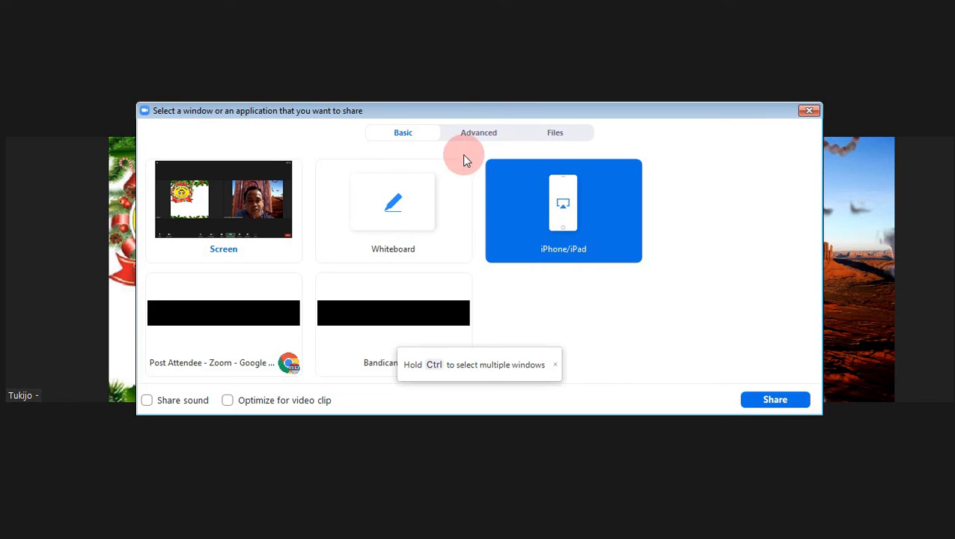
Step: Look through the Advanced and Files sharing options, return to the Basic ones and close the sharing dialog without sharing
left_click(480, 132)
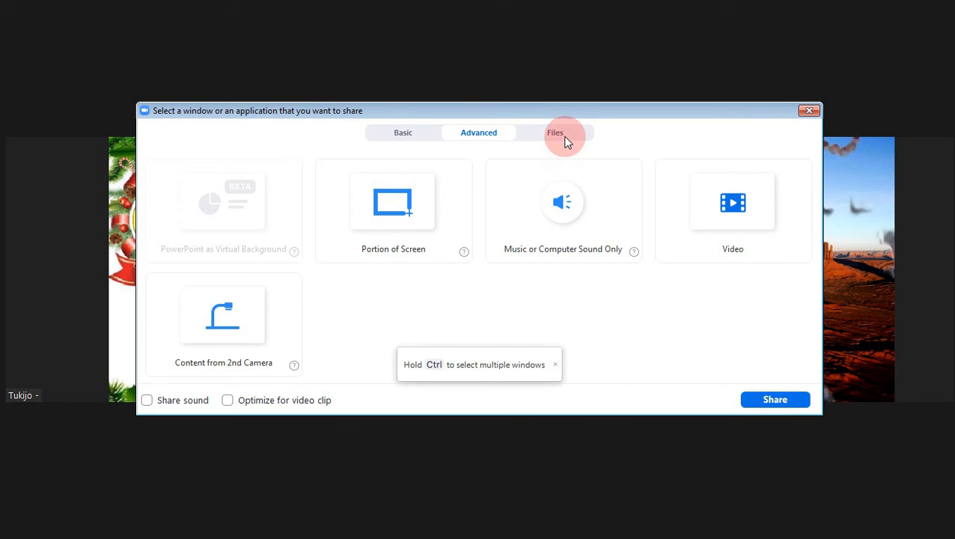
left_click(557, 135)
left_click(473, 133)
left_click(402, 139)
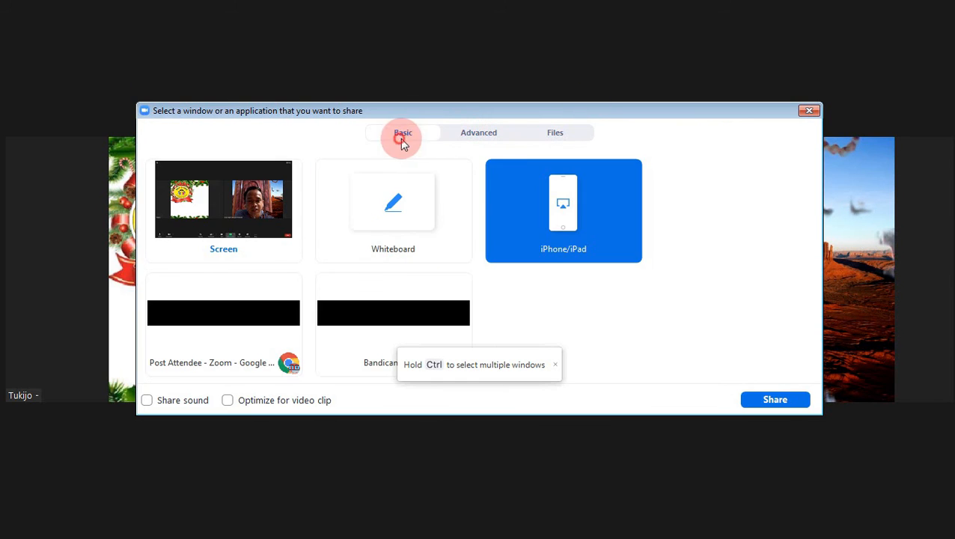
left_click(465, 516)
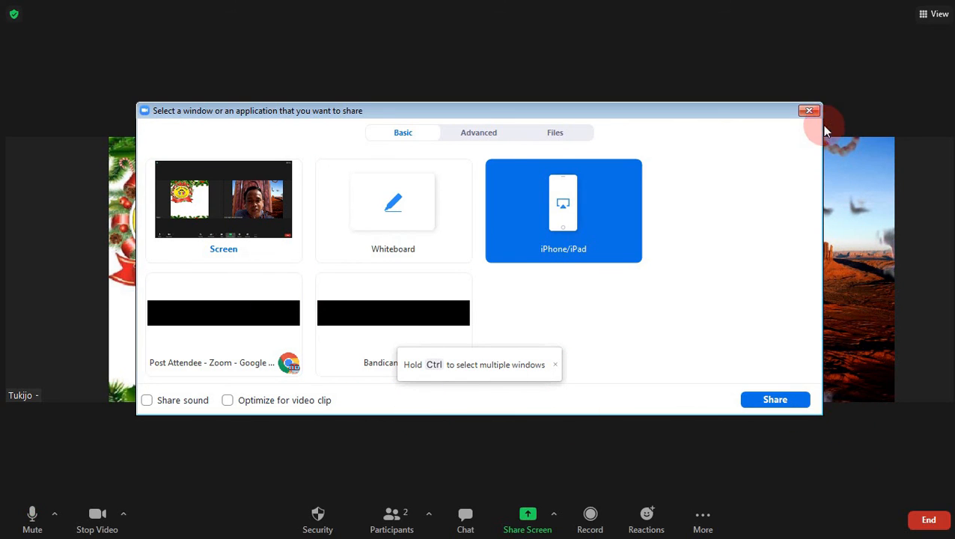
left_click(808, 111)
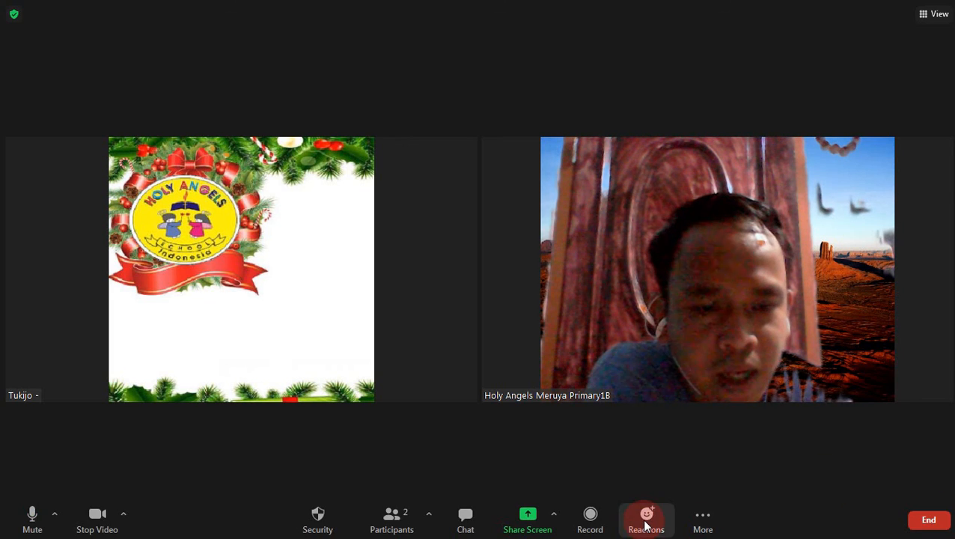
Step: View the available meeting reactions and the additional live-streaming options, closing each without choosing anything
left_click(645, 525)
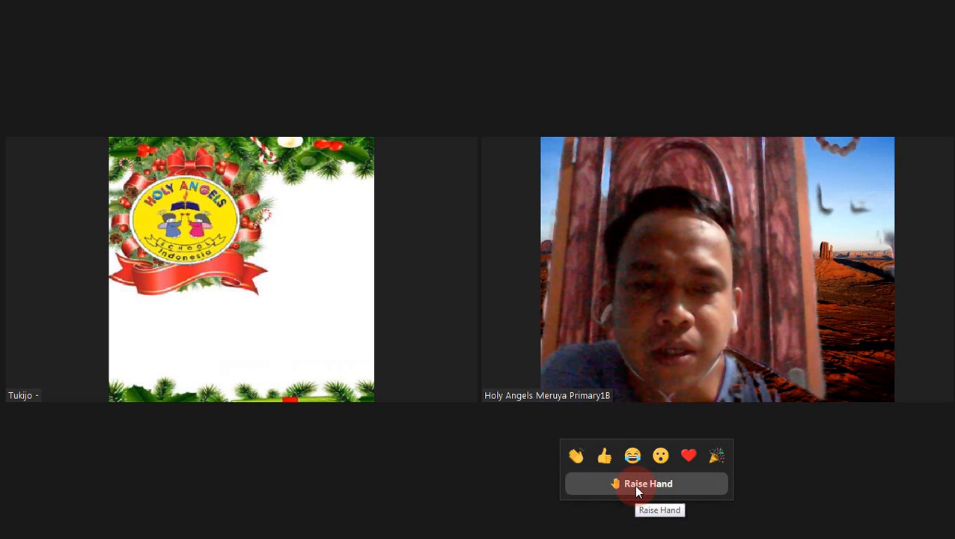
left_click(836, 444)
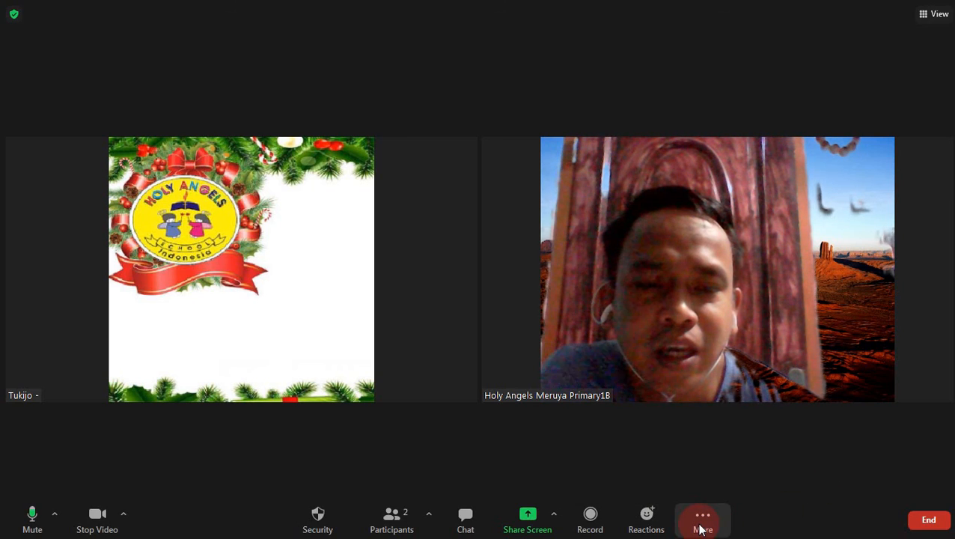
left_click(701, 528)
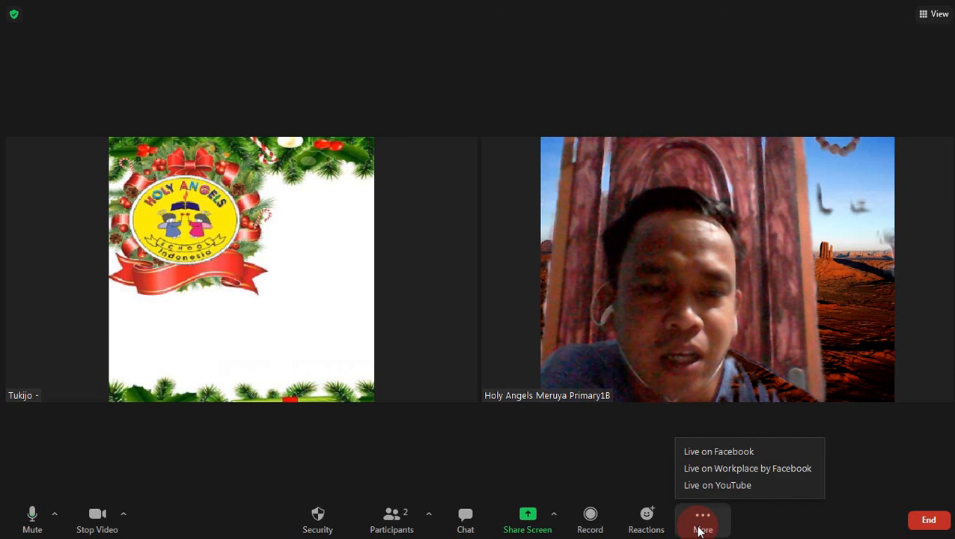
left_click(867, 450)
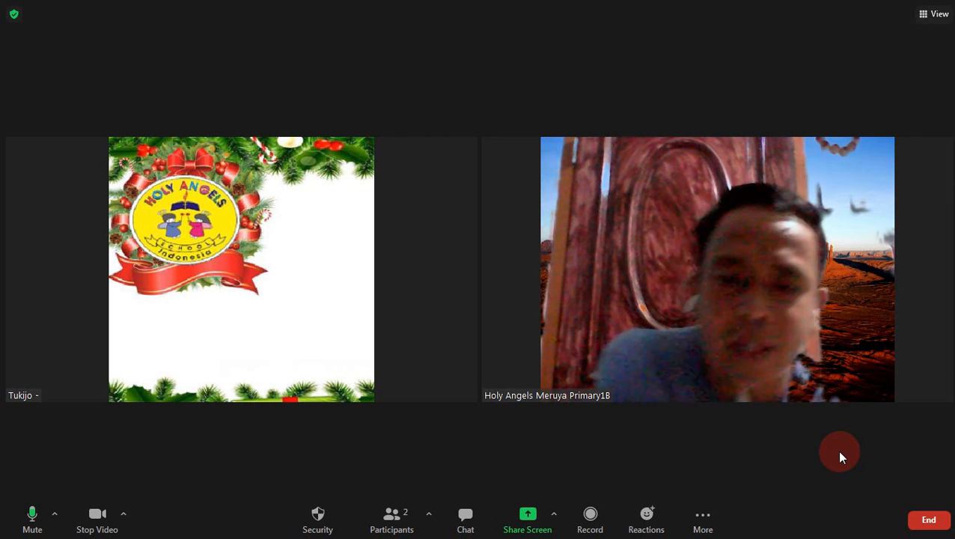